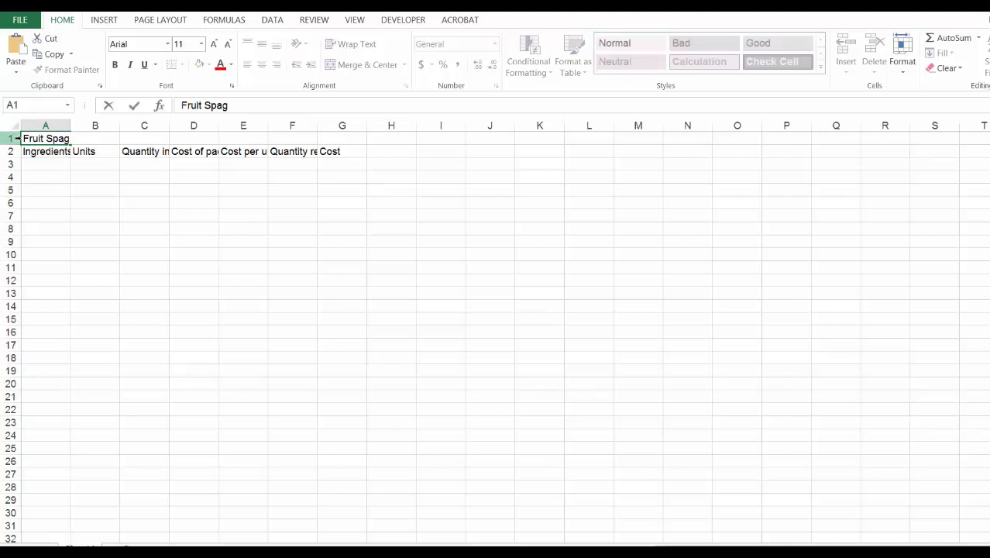
- Finish entering the title "Fruit Spaghetti" in A1 and merge and centre it across A1:G1
{"action": "left_click", "coordinate": [175, 255]}
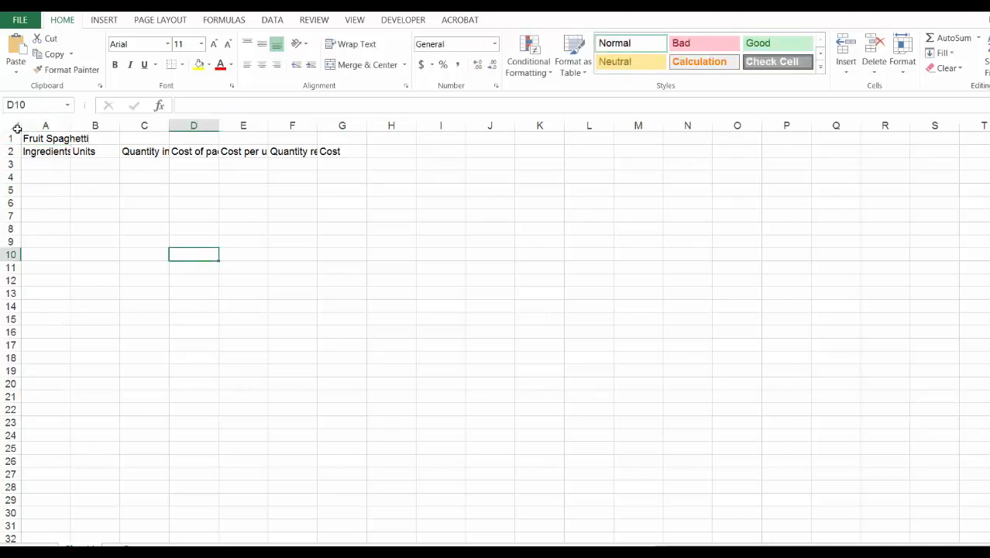
{"action": "left_click", "coordinate": [24, 138]}
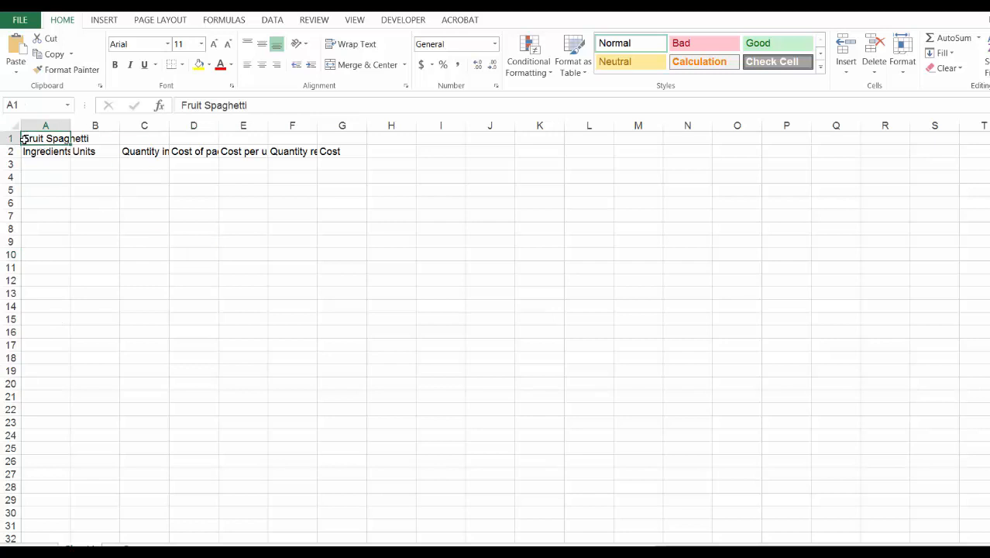
{"action": "left_click_drag", "start_coordinate": [24, 138], "coordinate": [350, 140]}
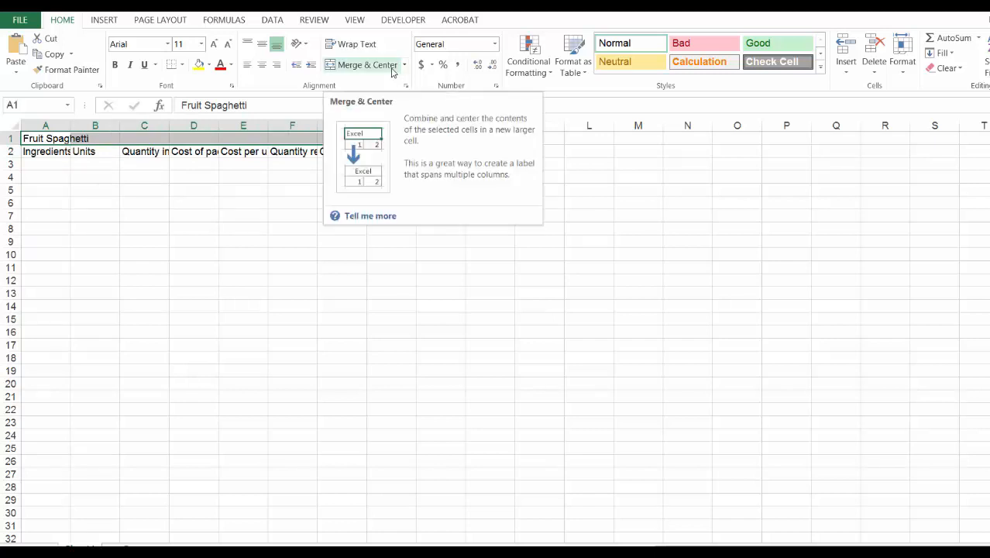
{"action": "left_click", "coordinate": [364, 65]}
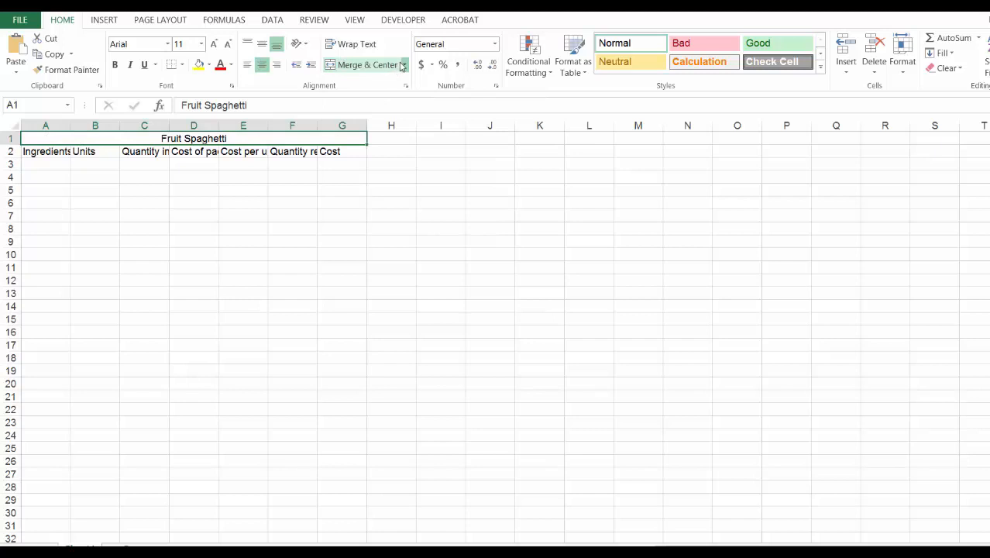
- Make the merged title bold and set its font size to 14
{"action": "key", "text": "ctrl+b"}
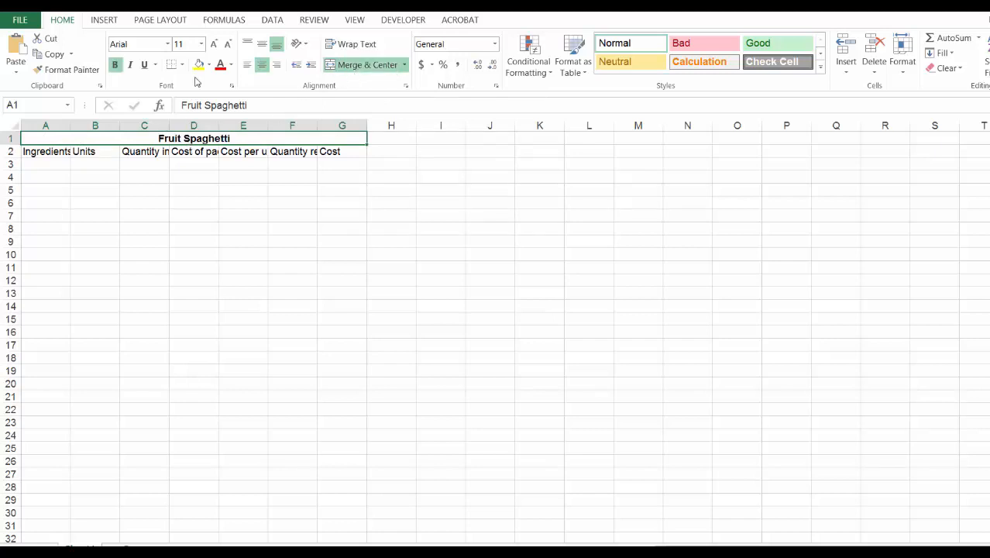
{"action": "left_click", "coordinate": [201, 45]}
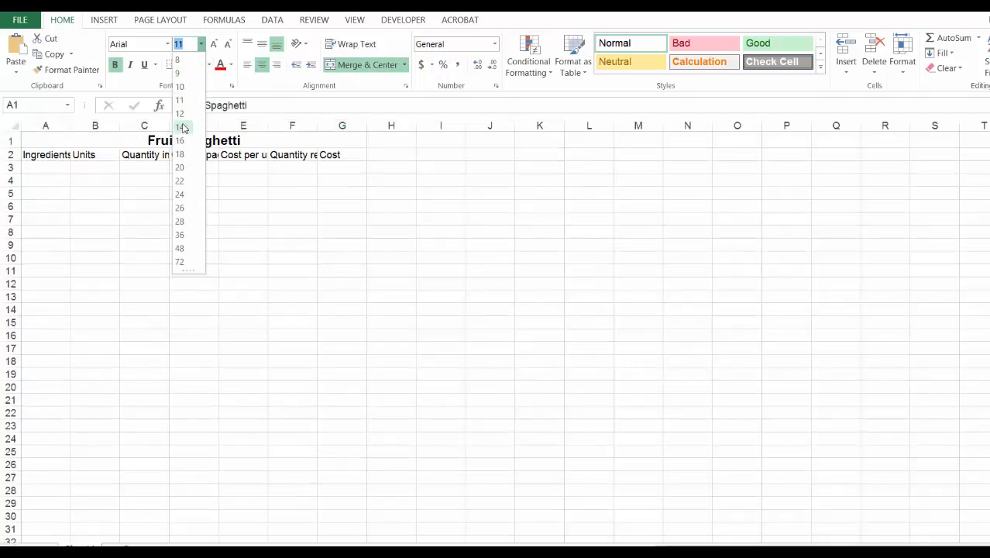
{"action": "left_click", "coordinate": [179, 127]}
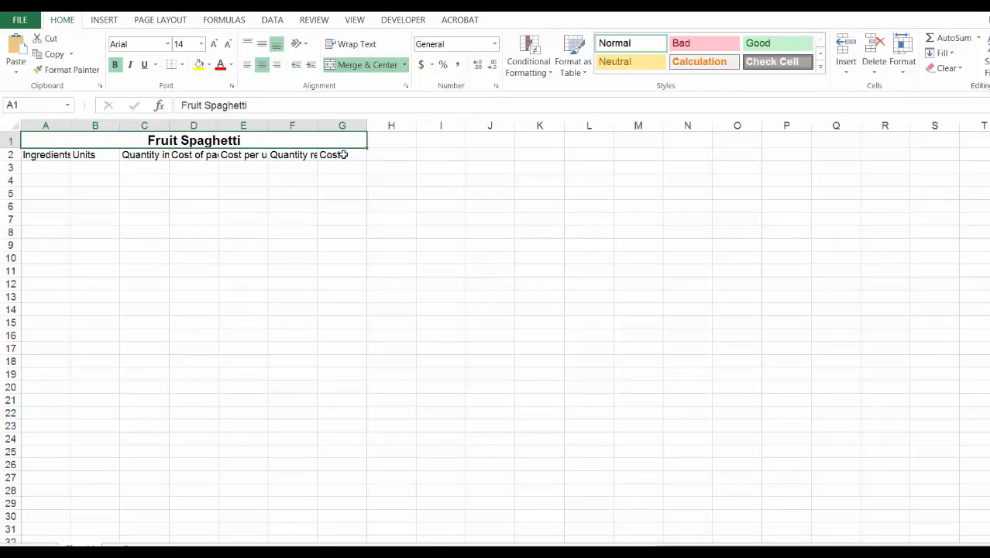
- Autofit the widths of columns A to G so each heading in row 2 fits
{"action": "double_click", "coordinate": [71, 125]}
{"action": "double_click", "coordinate": [123, 124]}
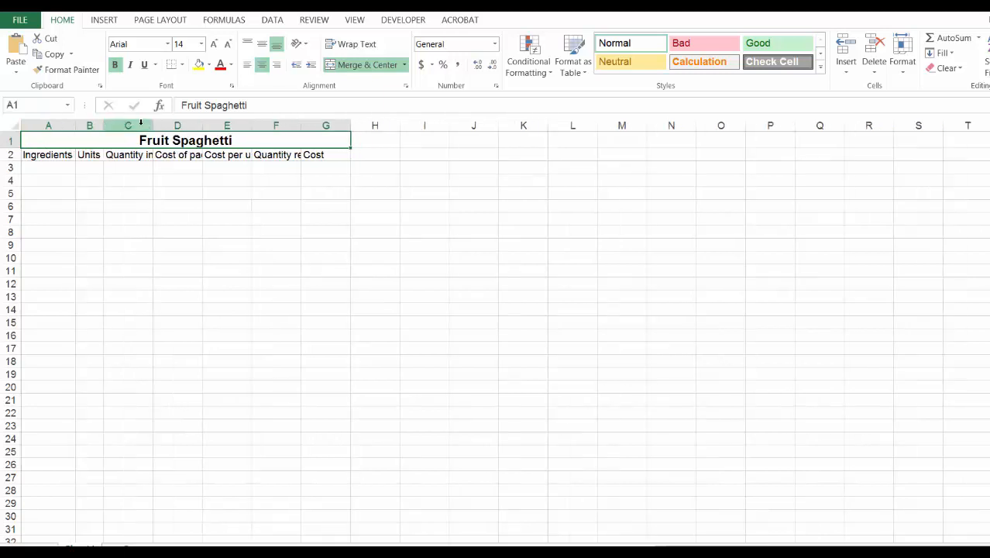
{"action": "double_click", "coordinate": [152, 125]}
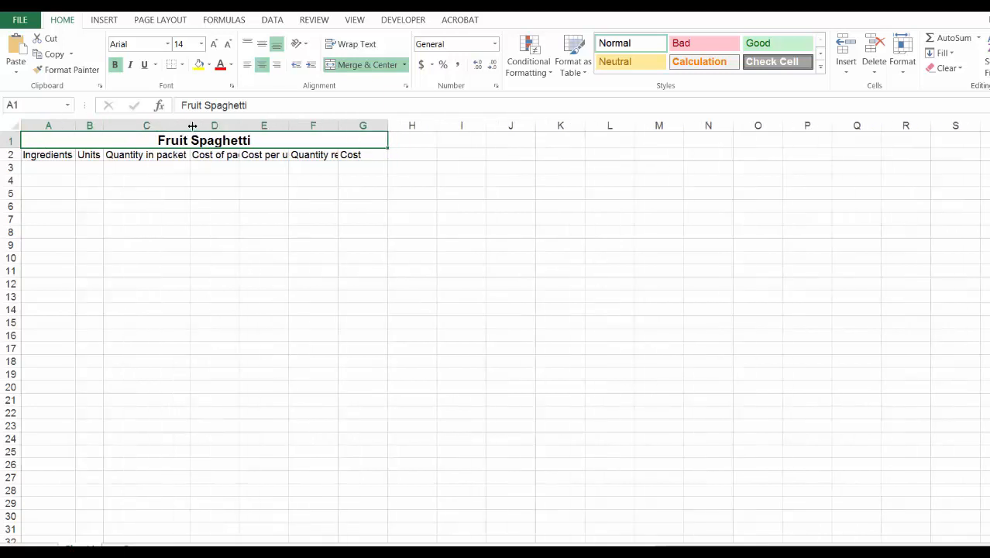
{"action": "double_click", "coordinate": [240, 125]}
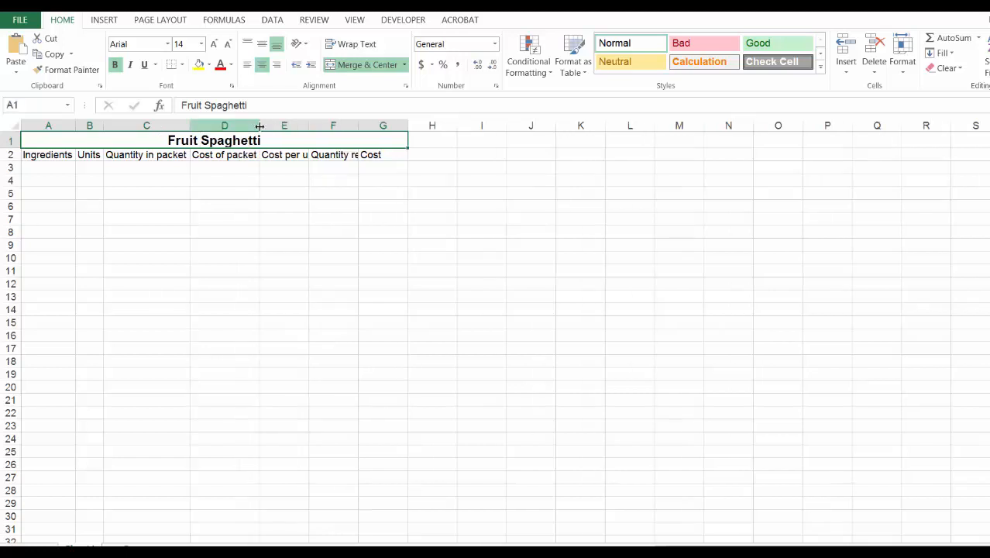
{"action": "double_click", "coordinate": [308, 125]}
{"action": "double_click", "coordinate": [370, 125]}
{"action": "double_click", "coordinate": [453, 125]}
{"action": "left_click", "coordinate": [460, 192]}
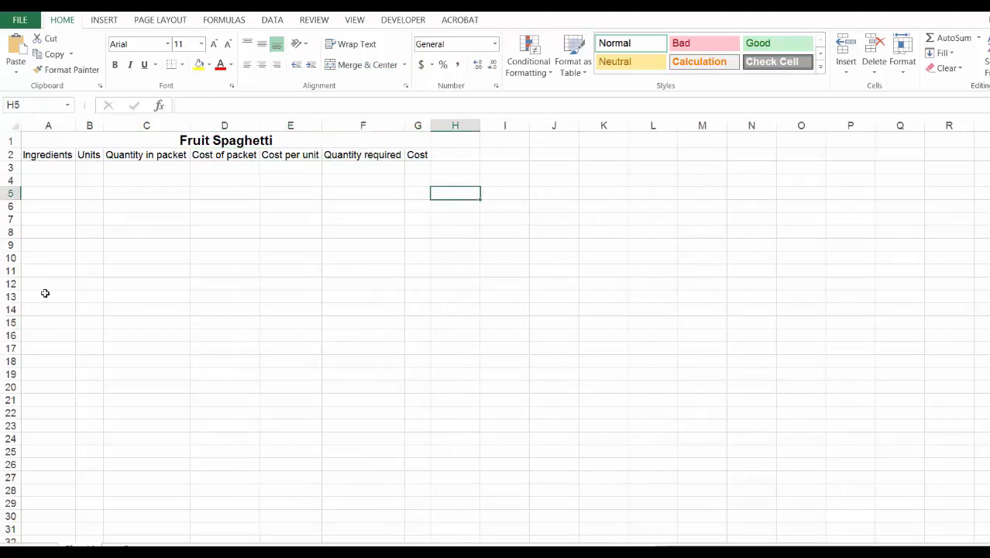
- List the ingredients agar agar, fruit, sugar and water in cells A3 to A6
{"action": "left_click", "coordinate": [53, 168]}
{"action": "type", "text": "agar agar"}
{"action": "key", "text": "Return"}
{"action": "type", "text": "fruit"}
{"action": "key", "text": "Return"}
{"action": "type", "text": "sugar"}
{"action": "key", "text": "Return"}
{"action": "type", "text": "water"}
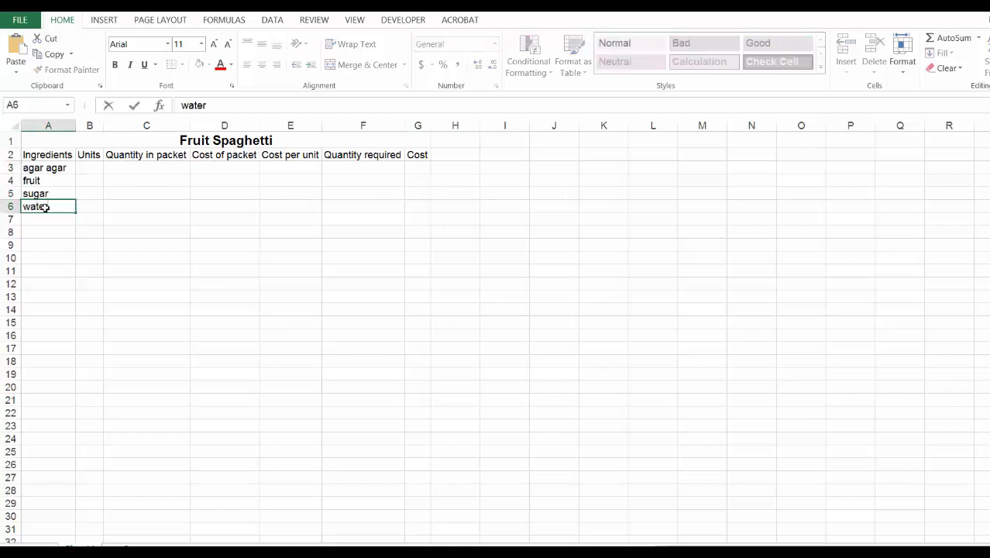
{"action": "left_click", "coordinate": [163, 230]}
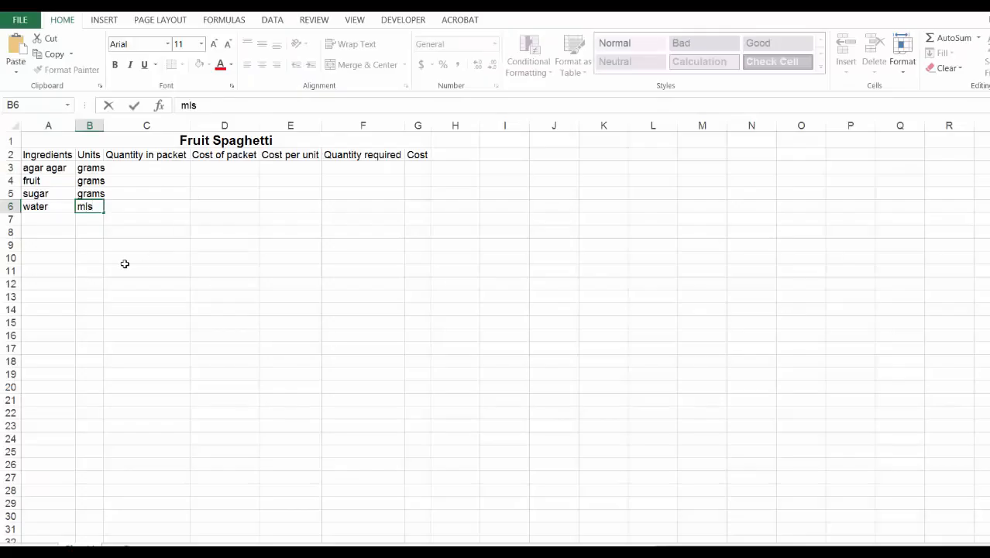
- Enter the units grams for agar agar, fruit and sugar and mls for water in B3:B6, and widen column B slightly
{"action": "left_click", "coordinate": [126, 264]}
{"action": "left_click_drag", "start_coordinate": [104, 124], "coordinate": [109, 125]}
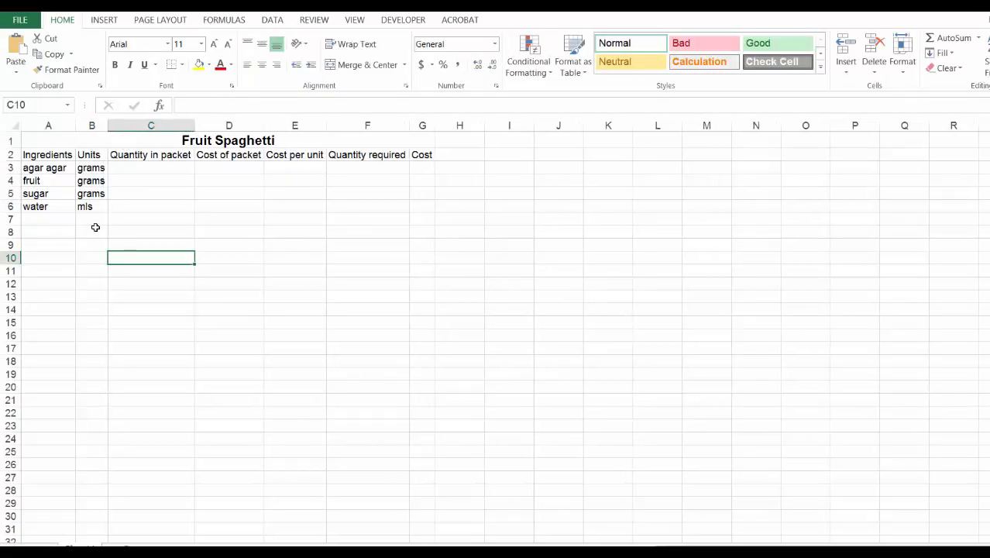
- Fill in the required quantities 2, 150, 15 and 80 for the four ingredients in F3:F6
{"action": "key", "text": "Down"}
{"action": "key", "text": "Down"}
{"action": "key", "text": "Down"}
{"action": "key", "text": "Down"}
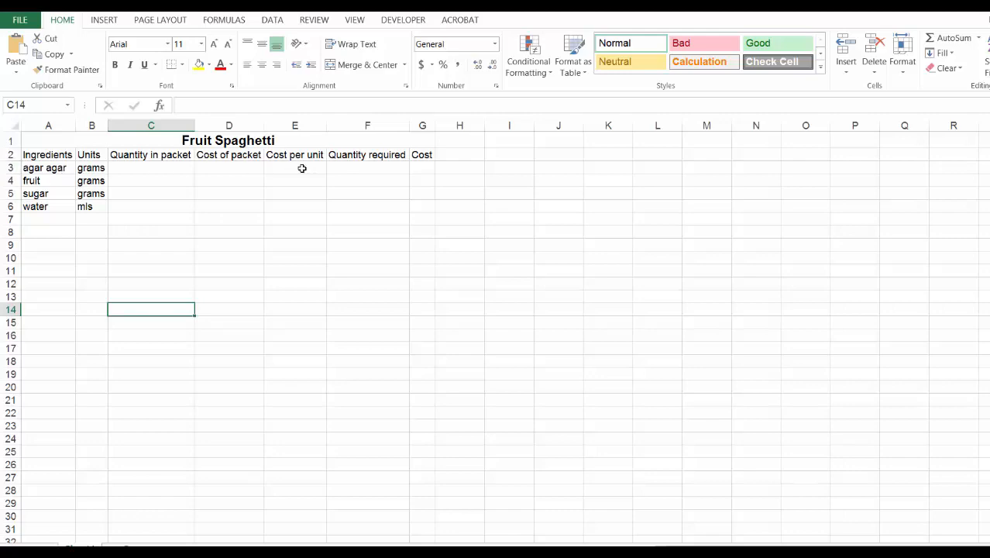
{"action": "left_click", "coordinate": [359, 169]}
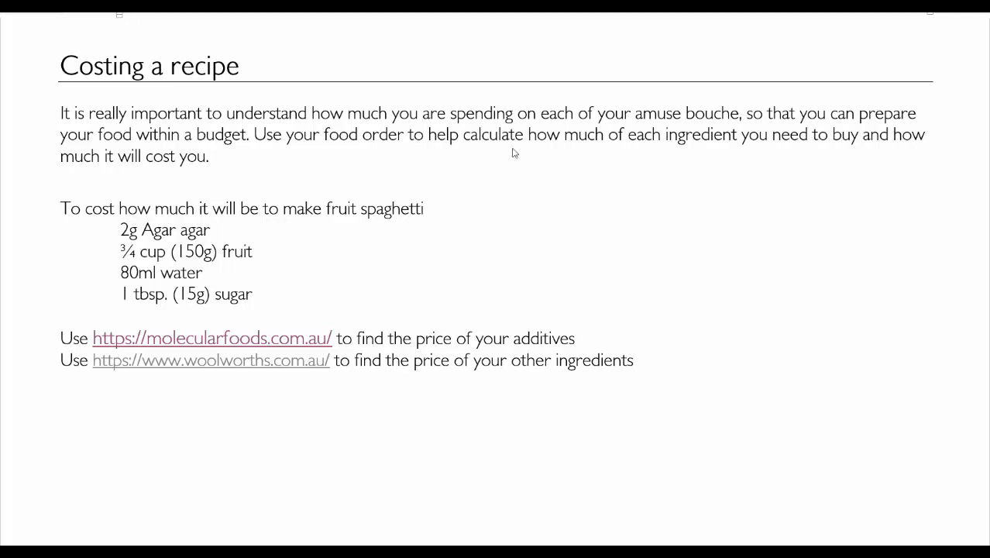
- Open the molecularfoods.com.au link in the recipe document and look through the site's ingredients for agar agar packets
{"action": "left_click", "coordinate": [283, 341]}
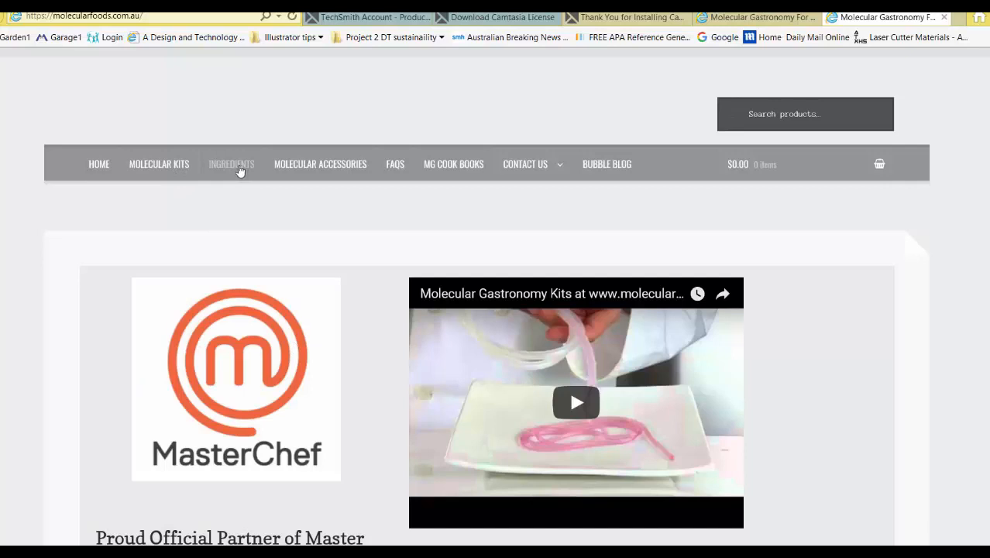
{"action": "left_click", "coordinate": [241, 170]}
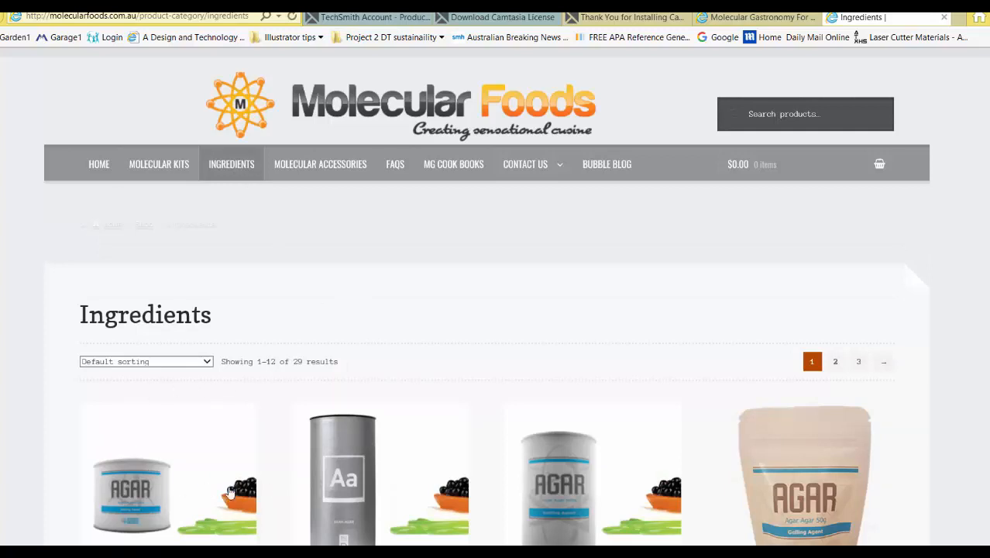
{"action": "scroll", "coordinate": [230, 492], "scroll_direction": "down", "scroll_amount": 3}
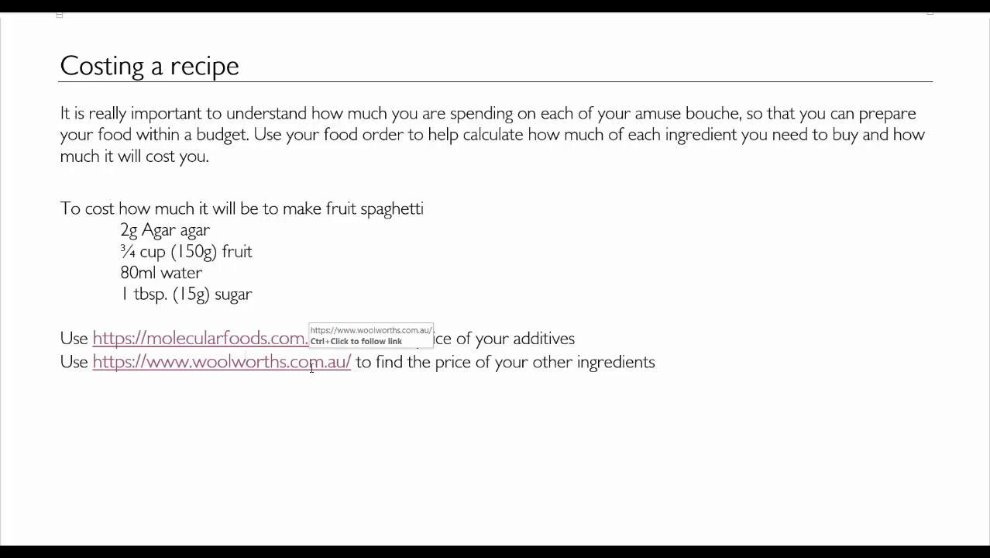
- Open the woolworths.com.au link in the recipe document and search the store for strawberry
{"action": "left_click", "coordinate": [312, 363], "text": "ctrl"}
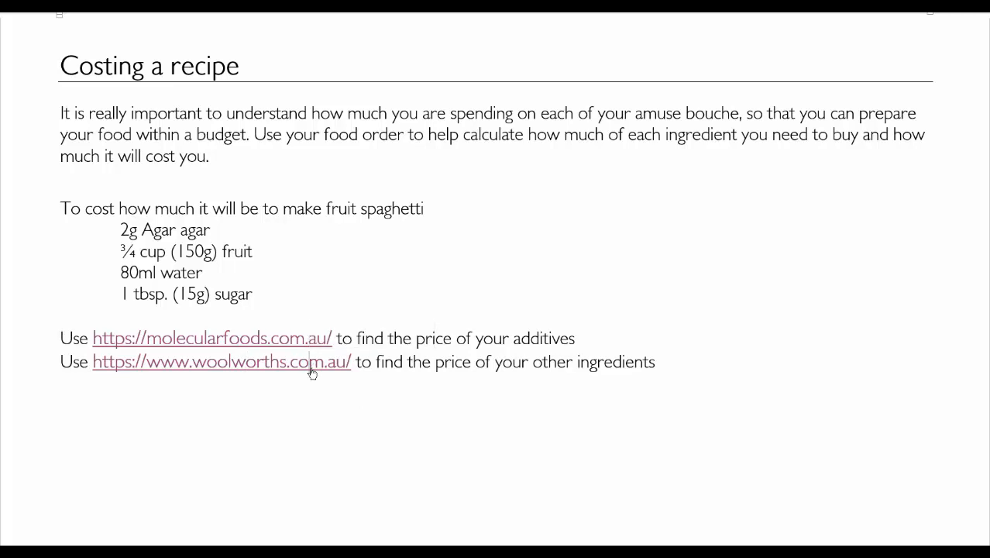
{"action": "type", "text": "strawberry"}
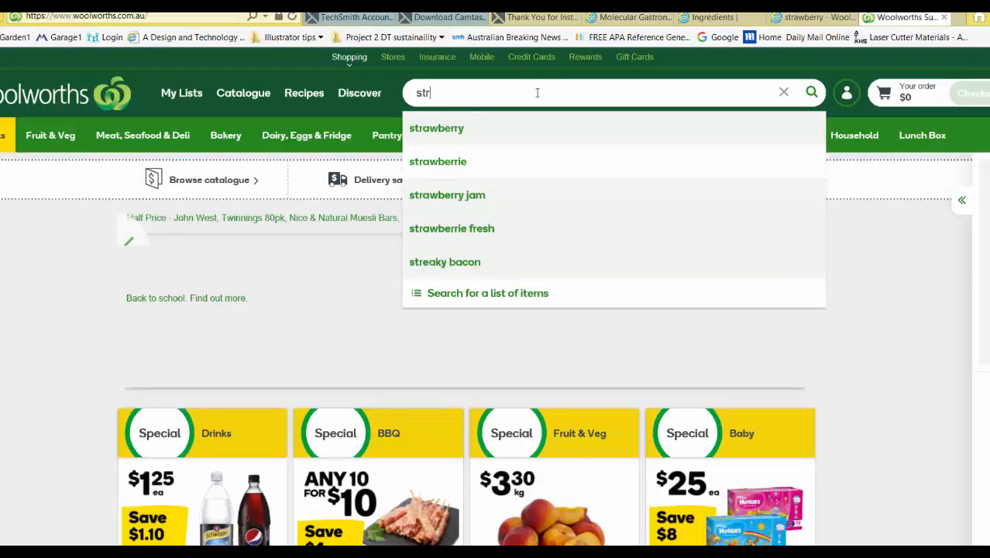
{"action": "key", "text": "Return"}
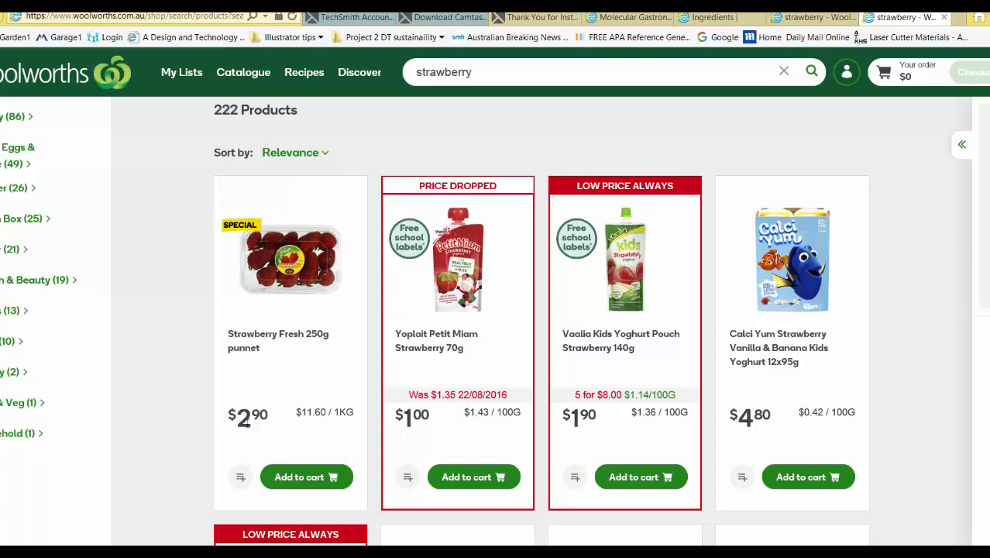
- Switch to the Excel costing sheet and enter the fruit's packet quantity 250 in C4 and packet cost 2.90 in D4
{"action": "mouse_move", "coordinate": [232, 551]}
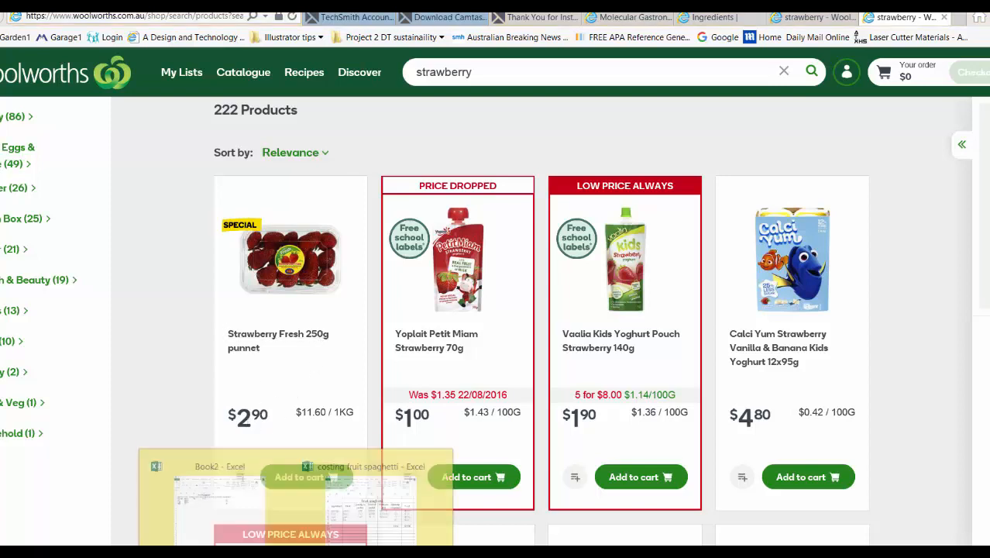
{"action": "left_click", "coordinate": [237, 511]}
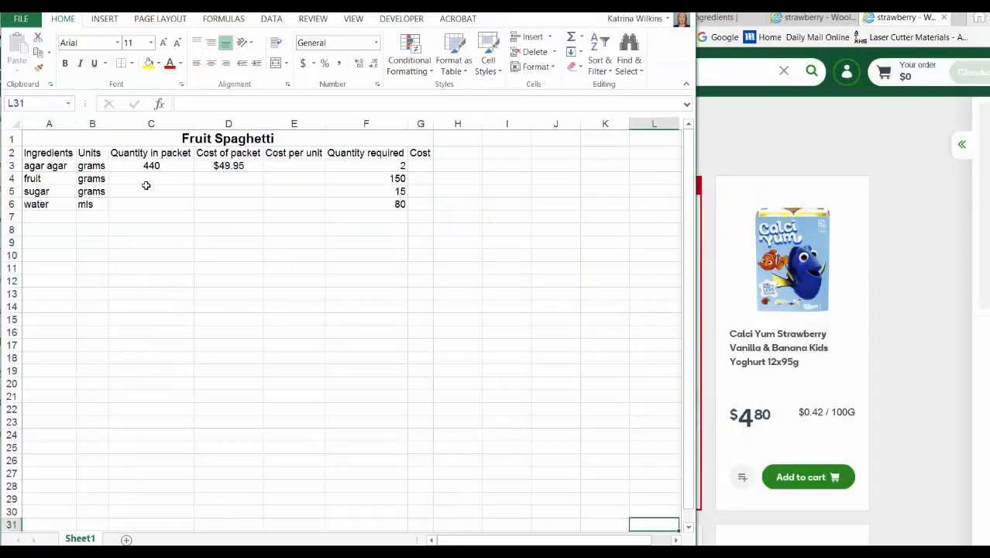
{"action": "left_click", "coordinate": [148, 180]}
{"action": "type", "text": "250"}
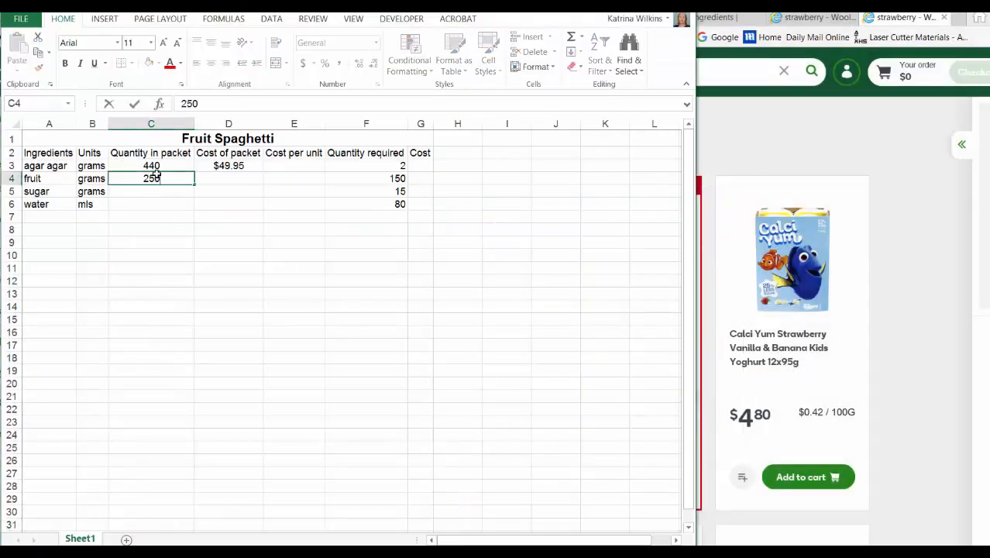
{"action": "left_click", "coordinate": [216, 179]}
{"action": "type", "text": "2.90"}
{"action": "key", "text": "Return"}
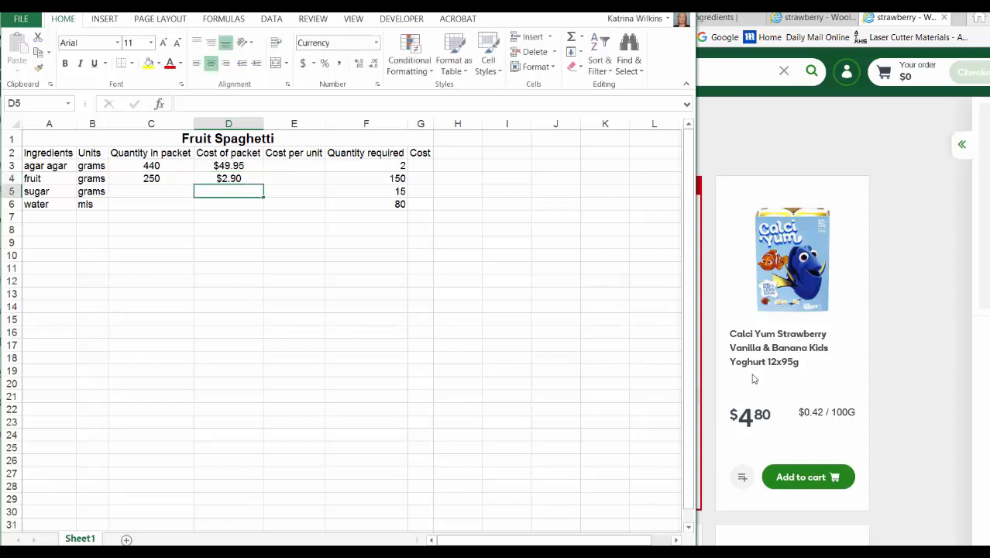
- Search Woolworths for sugar, and enter its packet quantity 500 in C5 and packet cost $2.80 in D5 of the Excel sheet
{"action": "left_click", "coordinate": [736, 273]}
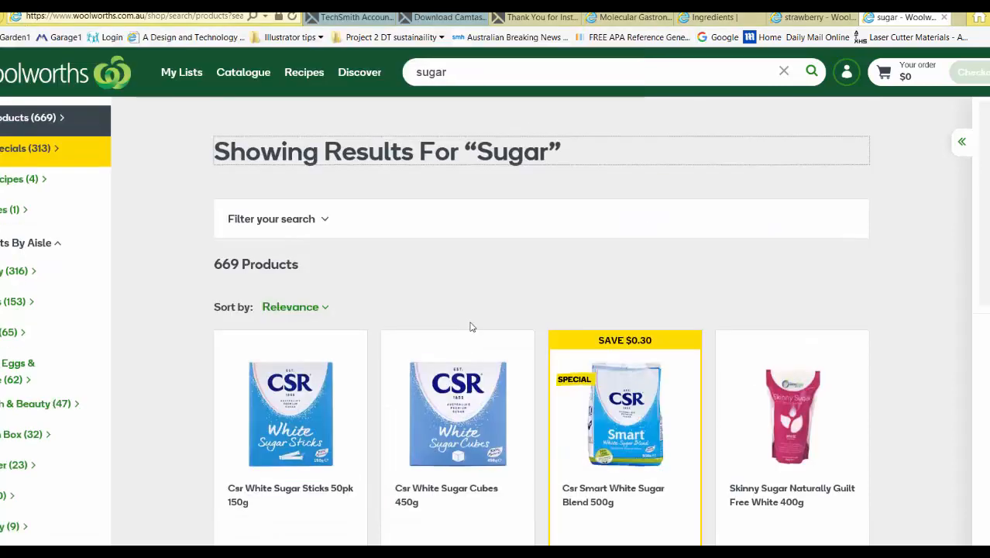
{"action": "scroll", "coordinate": [468, 326], "scroll_direction": "down", "scroll_amount": 1}
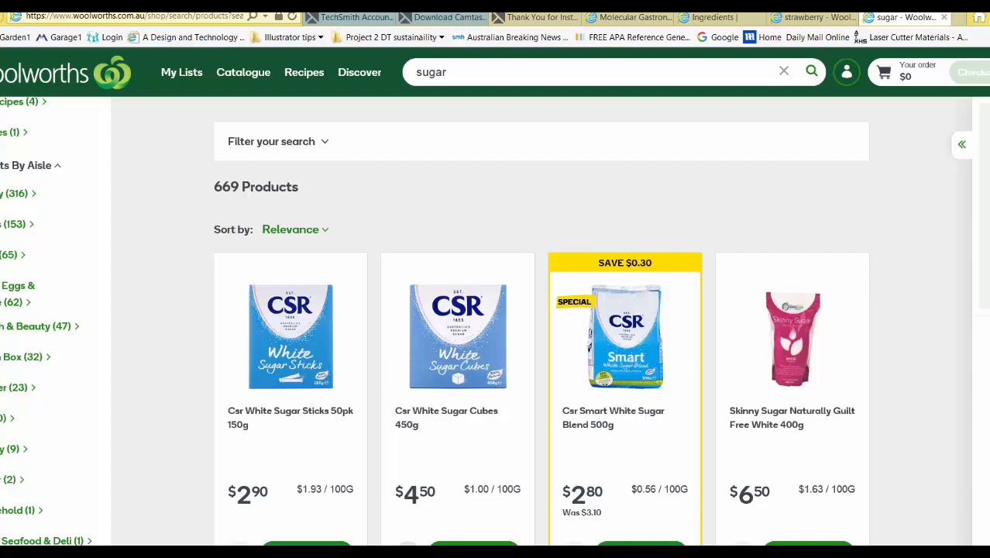
{"action": "key", "text": "alt+Tab"}
{"action": "left_click", "coordinate": [216, 294]}
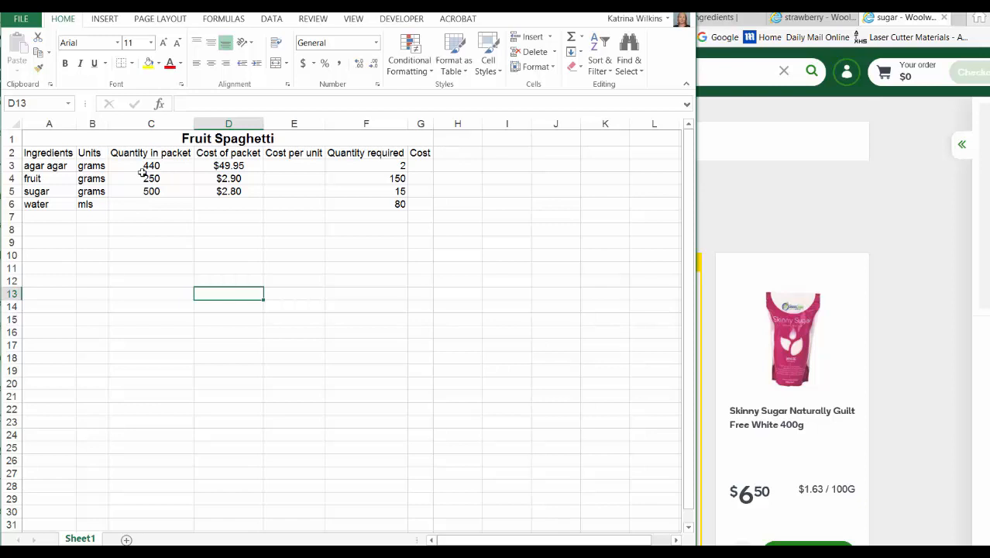
- Switch the packet costs in D3:D5 to the General number format and back to Currency
{"action": "left_click", "coordinate": [229, 164]}
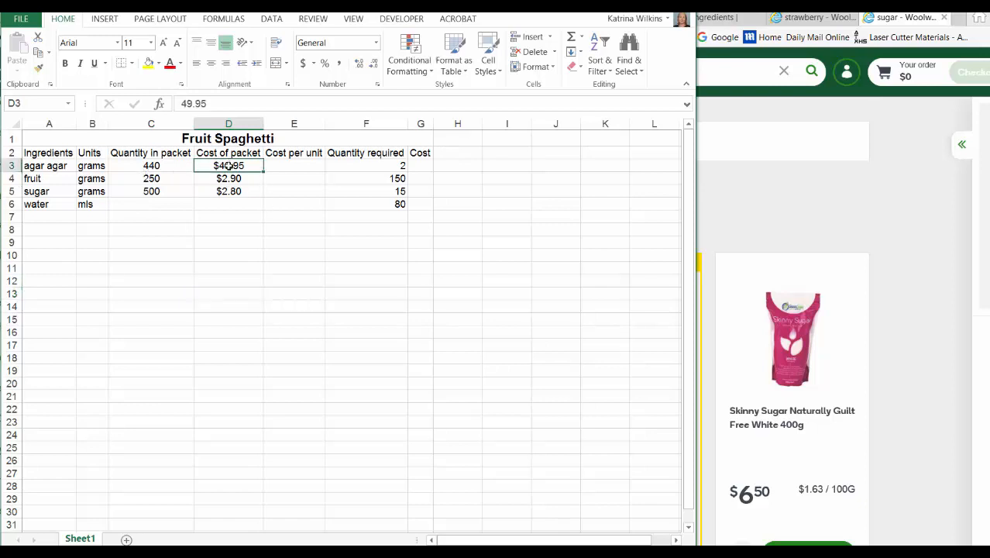
{"action": "left_click_drag", "start_coordinate": [229, 165], "coordinate": [229, 193]}
{"action": "left_click", "coordinate": [375, 43]}
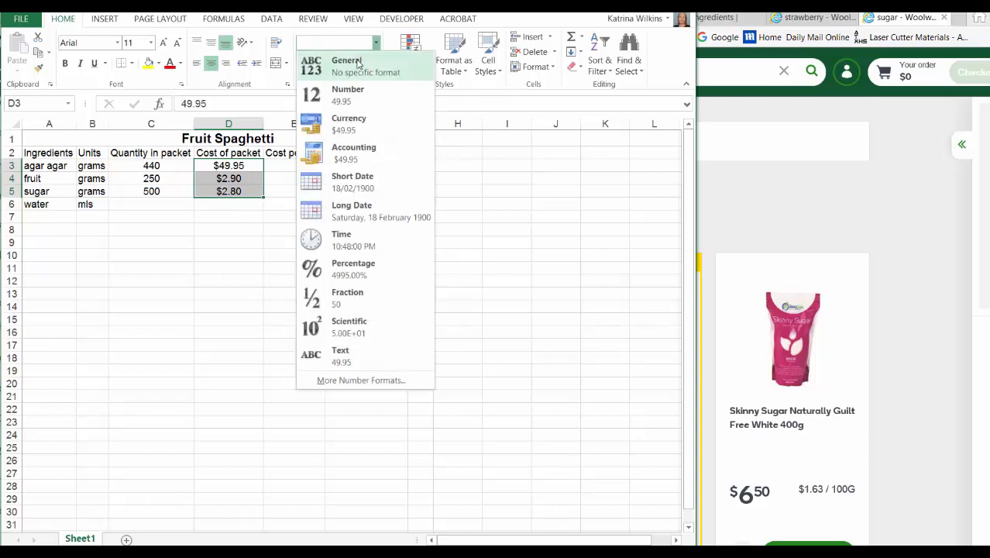
{"action": "left_click", "coordinate": [358, 63]}
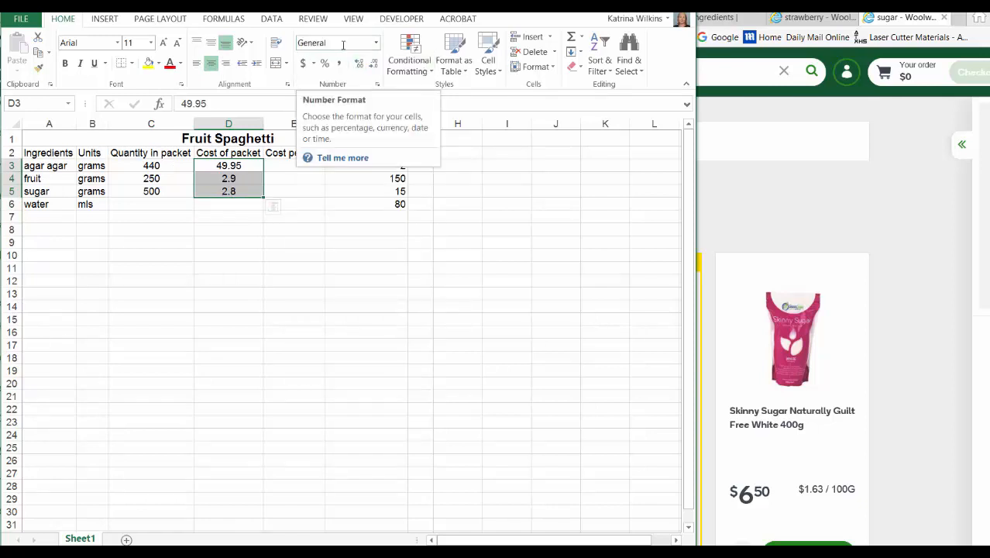
{"action": "left_click", "coordinate": [376, 43]}
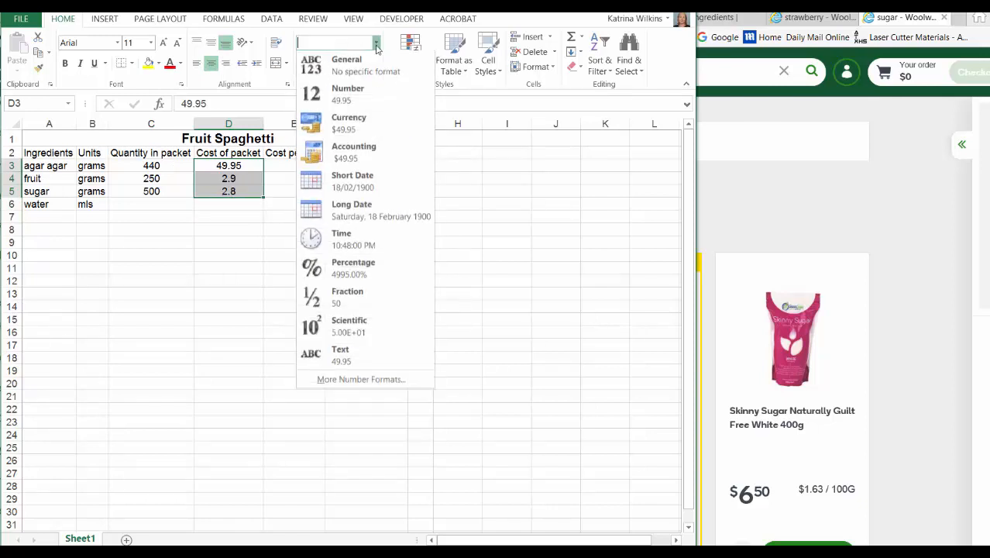
{"action": "left_click", "coordinate": [354, 130]}
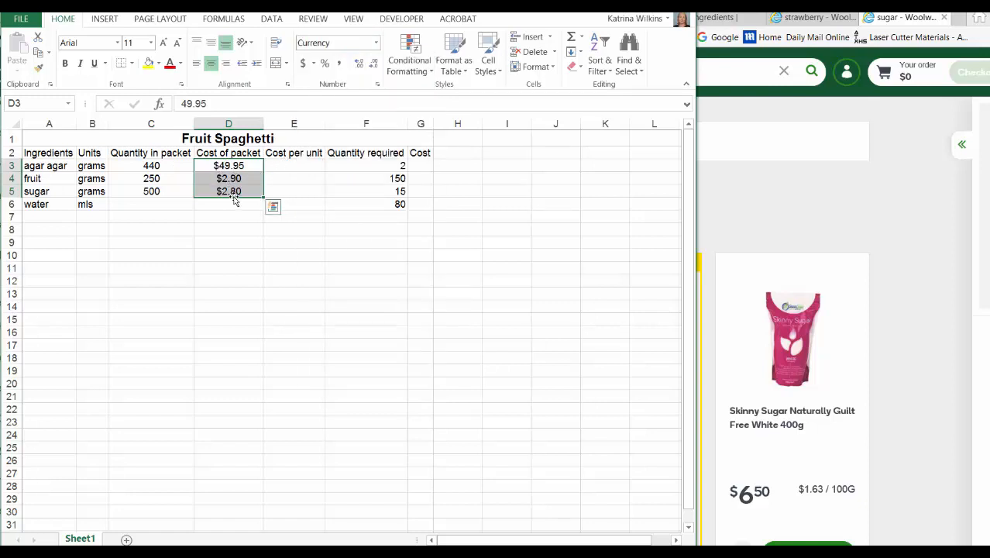
{"action": "left_click", "coordinate": [294, 242]}
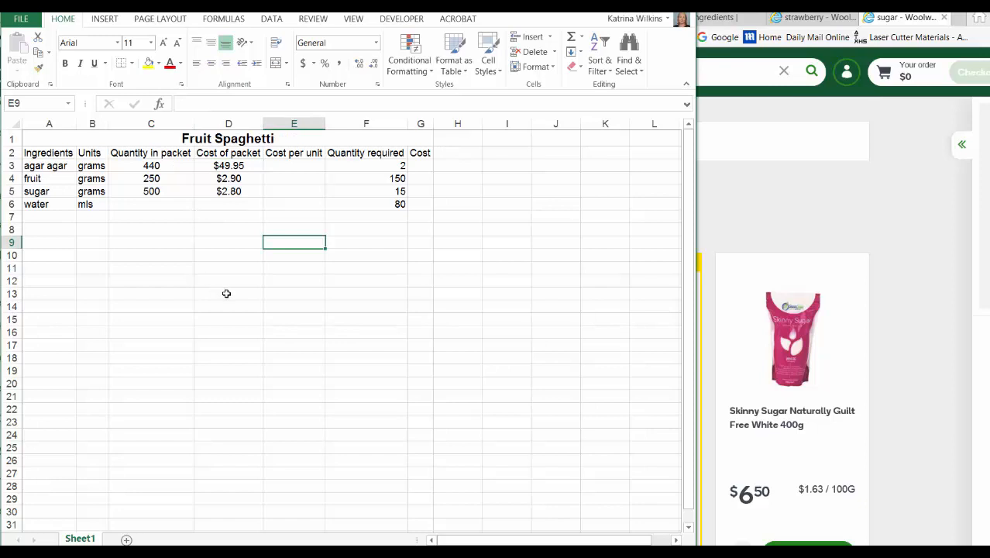
- Calculate agar agar's cost per unit in E3 with =(D3/C3) and fill the formula down to E5
{"action": "left_click", "coordinate": [282, 166]}
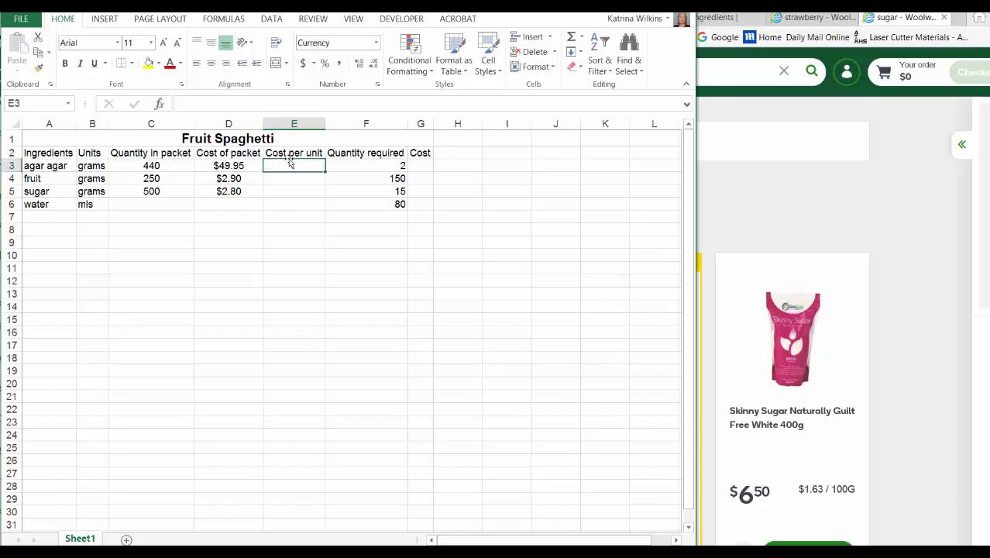
{"action": "type", "text": "="}
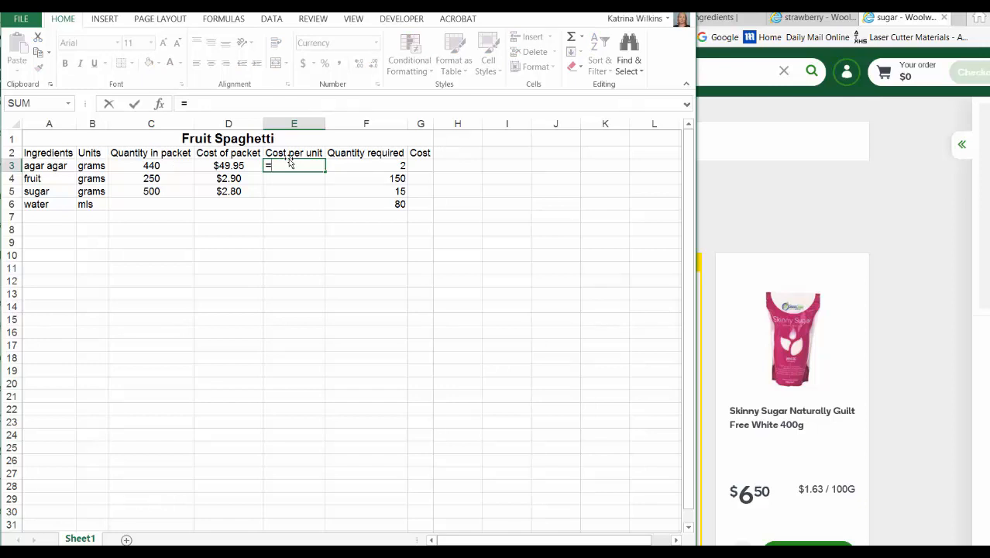
{"action": "type", "text": "("}
{"action": "left_click", "coordinate": [230, 166]}
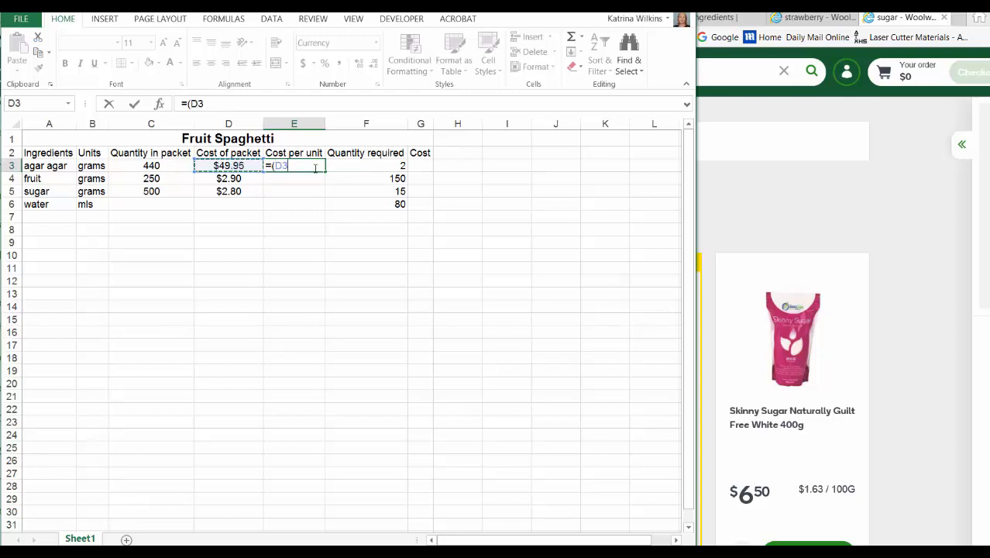
{"action": "type", "text": "/"}
{"action": "left_click", "coordinate": [165, 167]}
{"action": "type", "text": ")"}
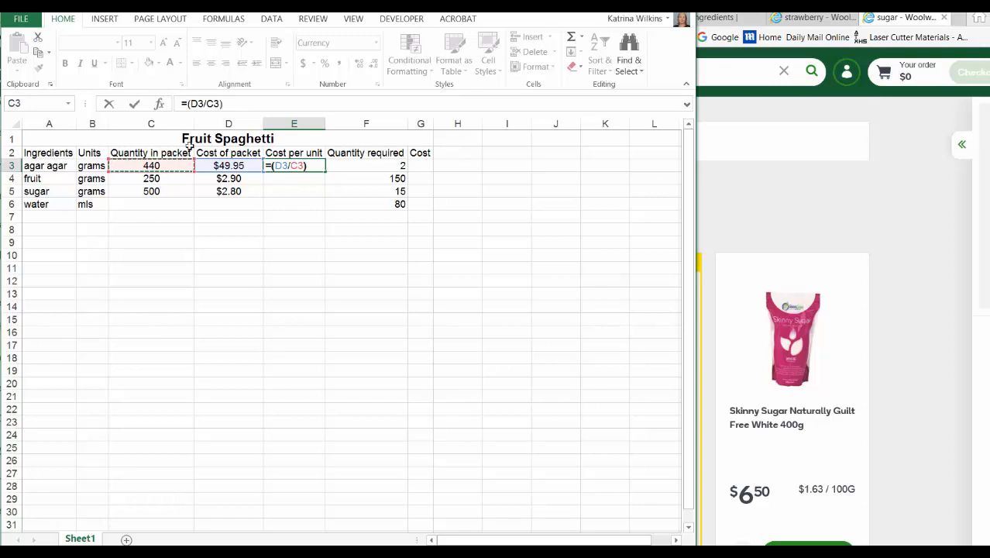
{"action": "key", "text": "Return"}
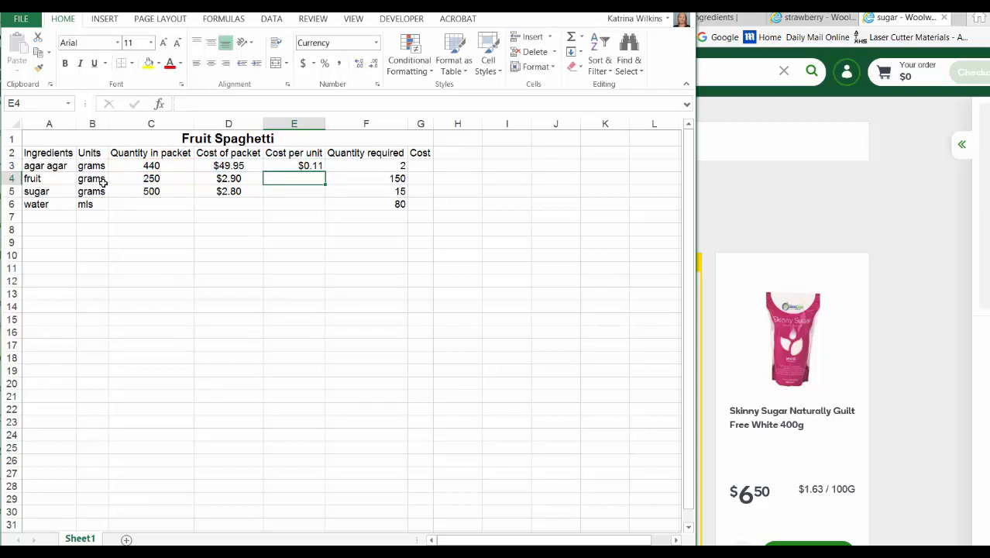
{"action": "left_click", "coordinate": [295, 165]}
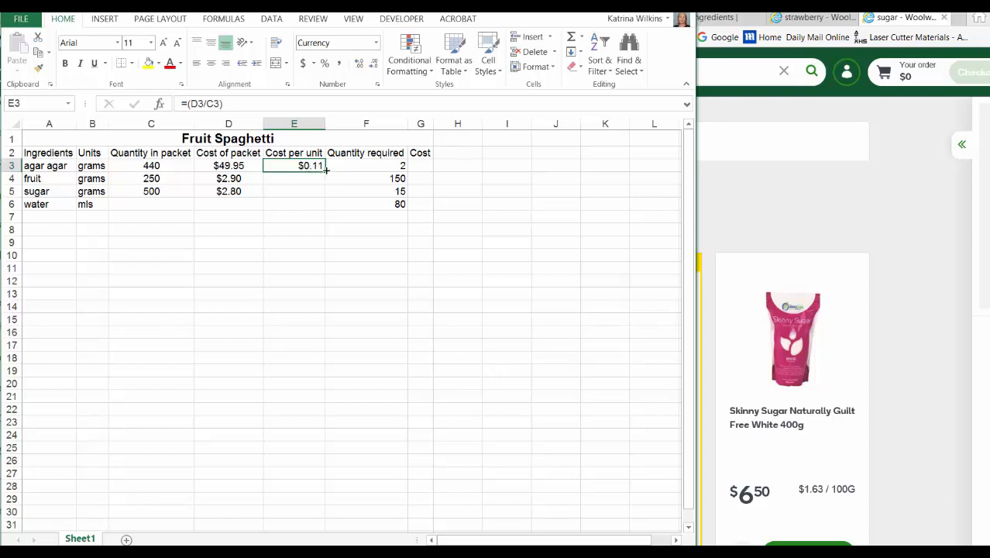
{"action": "left_click_drag", "start_coordinate": [326, 171], "coordinate": [326, 196]}
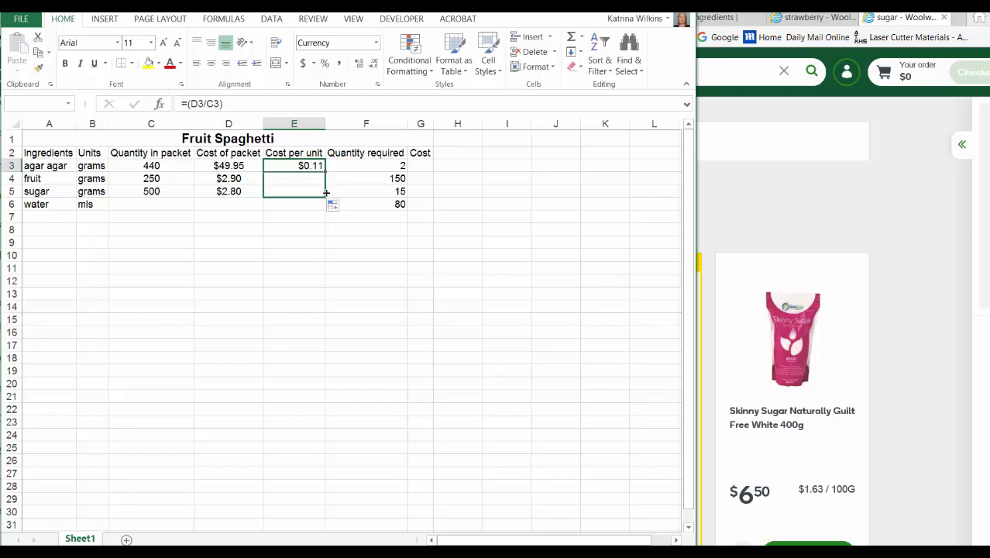
- Display the costs per unit in E3:E5 with three decimal places
{"action": "left_click", "coordinate": [308, 192]}
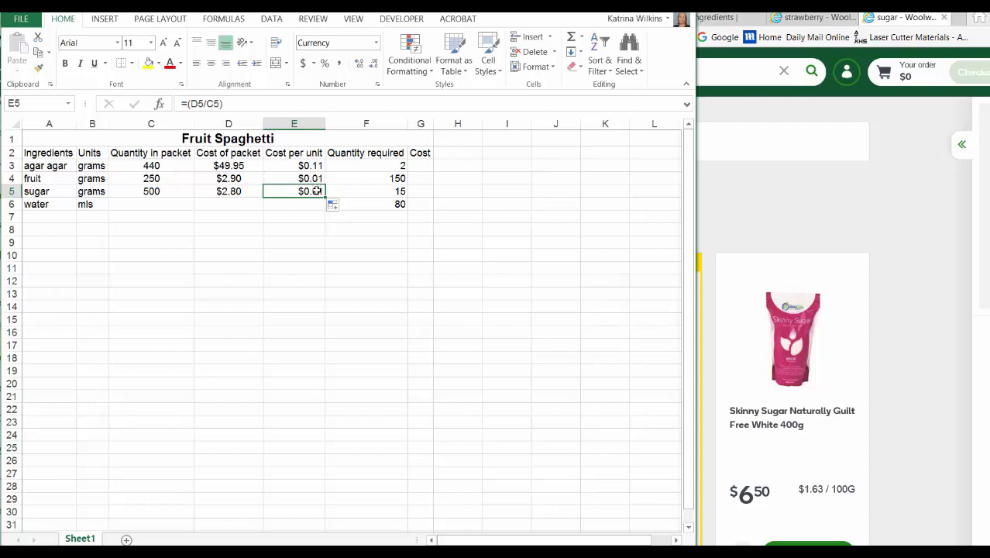
{"action": "left_click", "coordinate": [310, 178]}
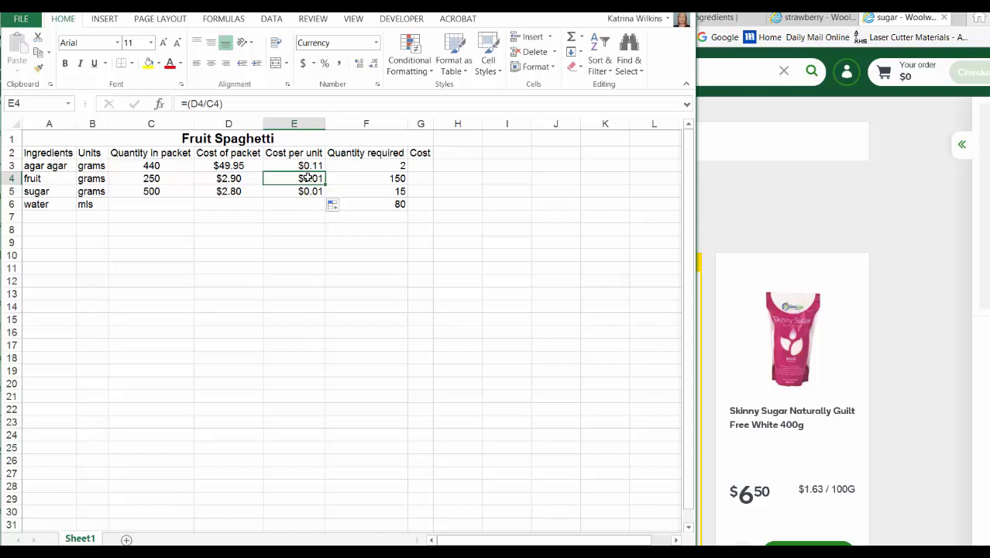
{"action": "left_click_drag", "start_coordinate": [308, 178], "coordinate": [310, 191]}
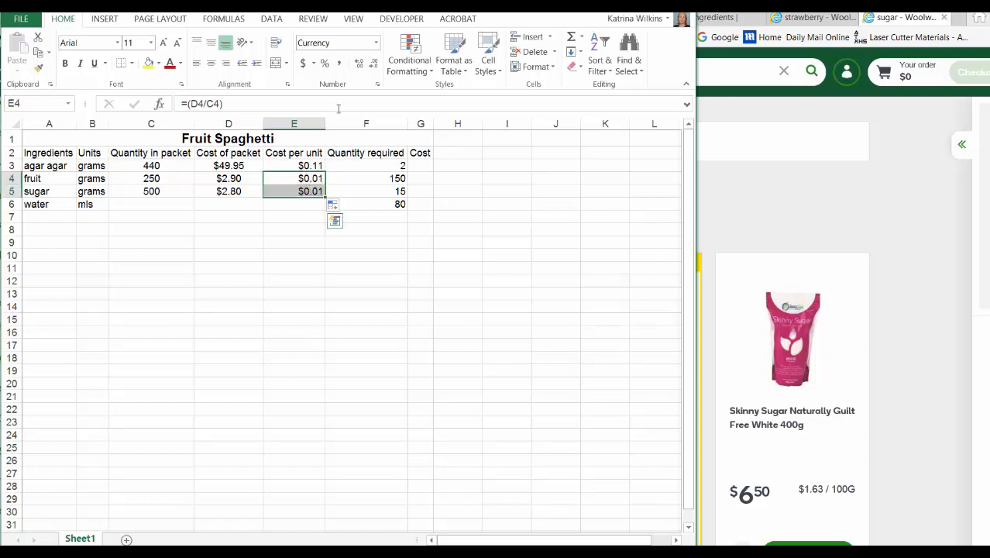
{"action": "left_click", "coordinate": [361, 68]}
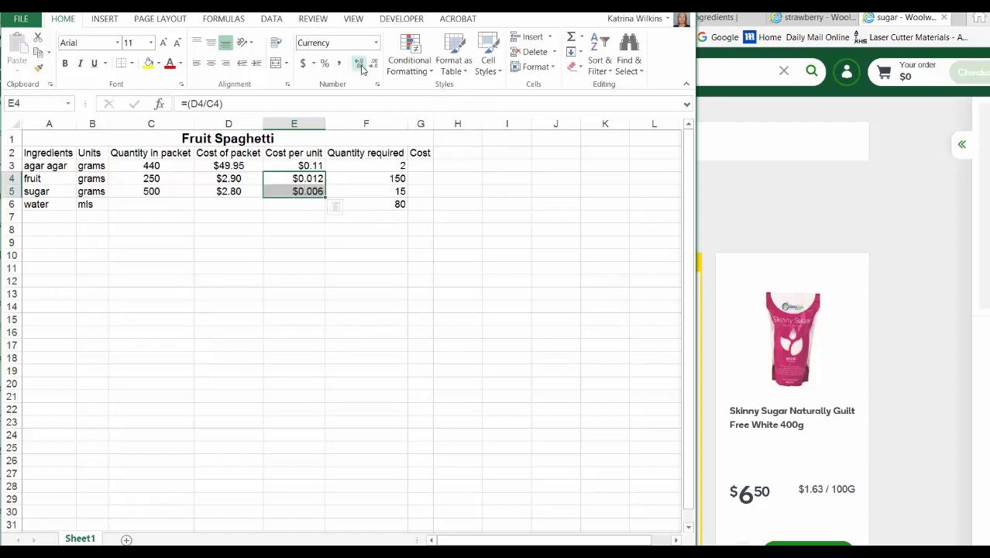
{"action": "left_click", "coordinate": [308, 166]}
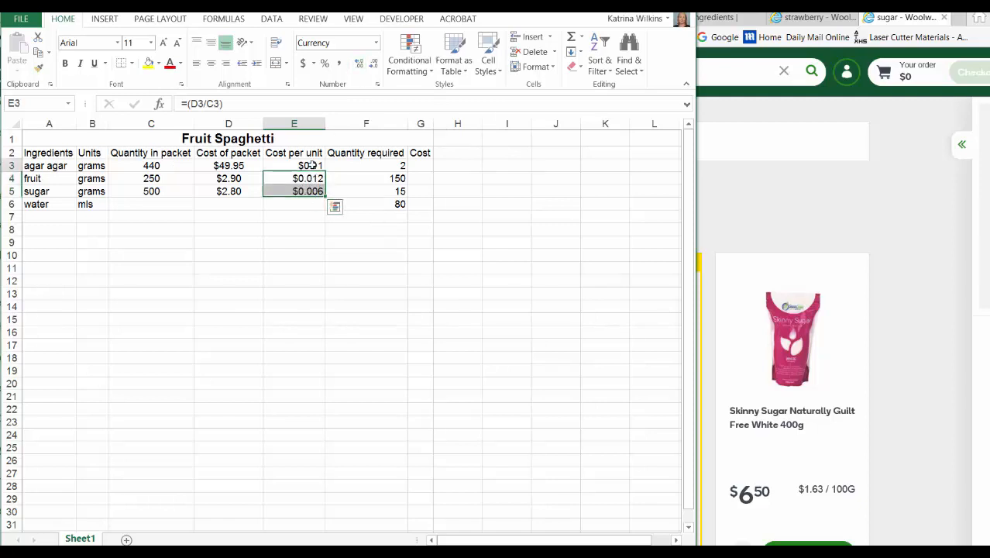
{"action": "left_click", "coordinate": [361, 64]}
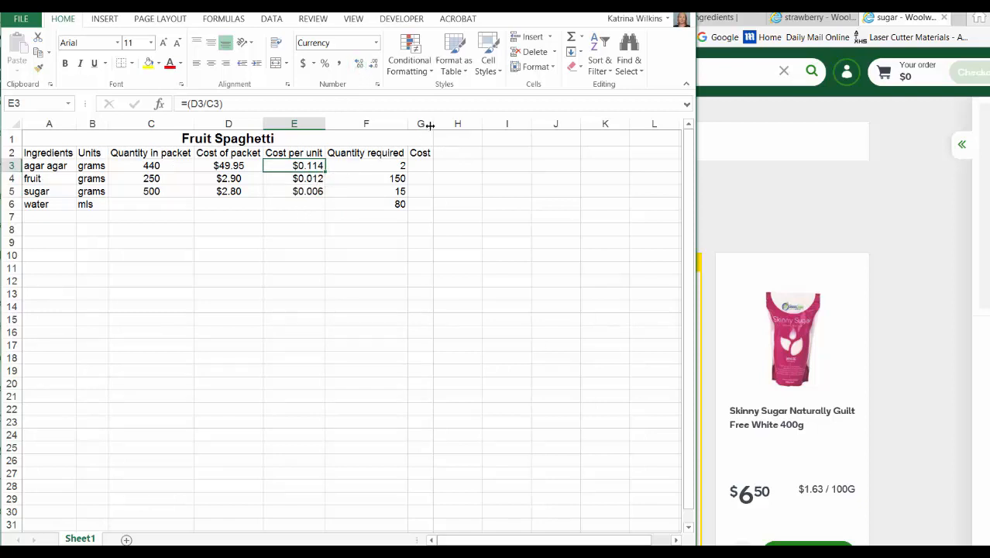
- Widen column G slightly and enter the agar agar cost formula =(E3*F3) in G3
{"action": "left_click_drag", "start_coordinate": [433, 124], "coordinate": [453, 123]}
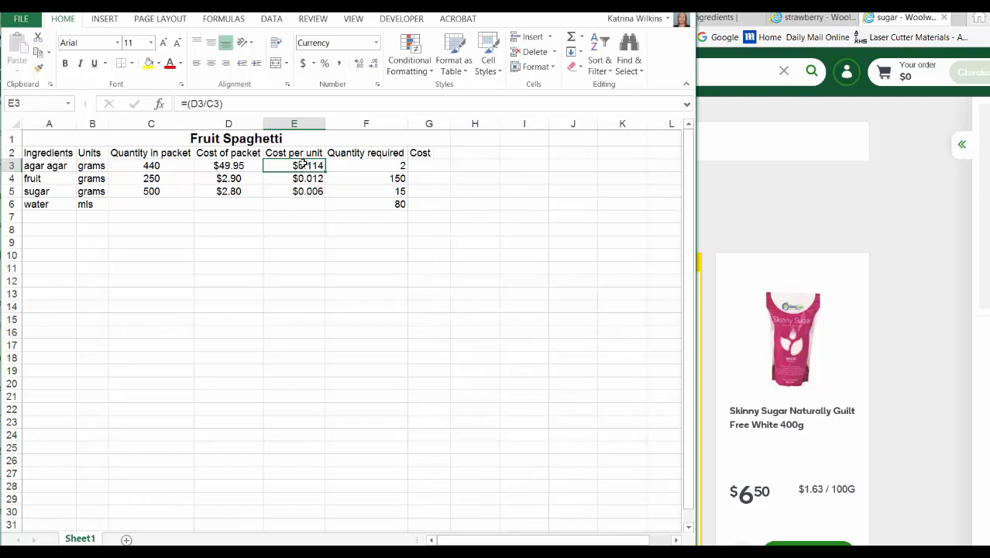
{"action": "left_click", "coordinate": [416, 166]}
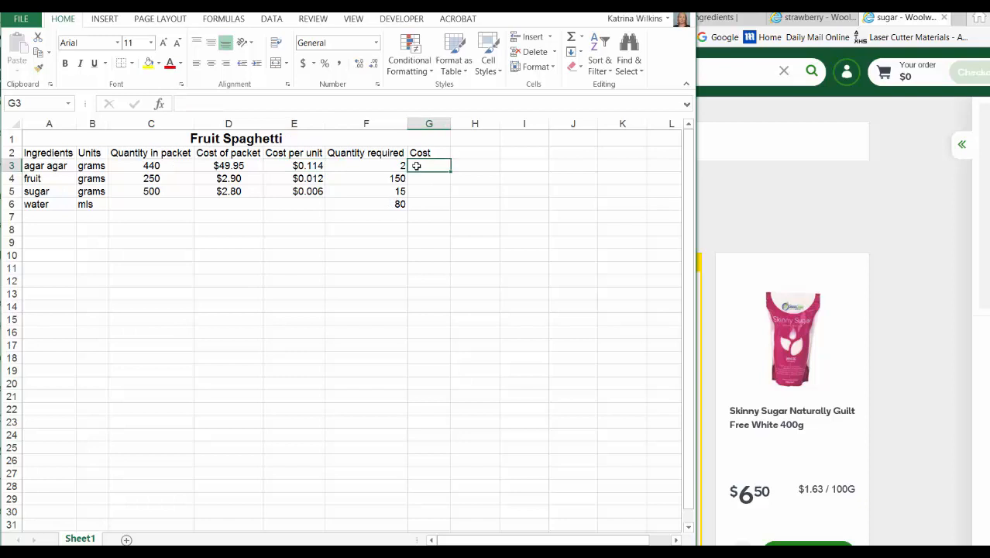
{"action": "type", "text": "="}
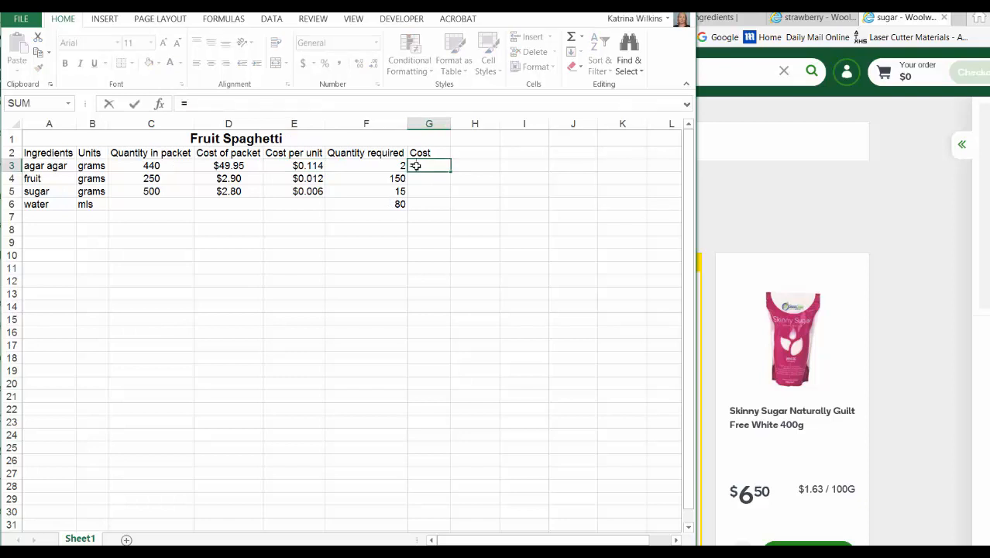
{"action": "type", "text": "("}
{"action": "left_click", "coordinate": [295, 167]}
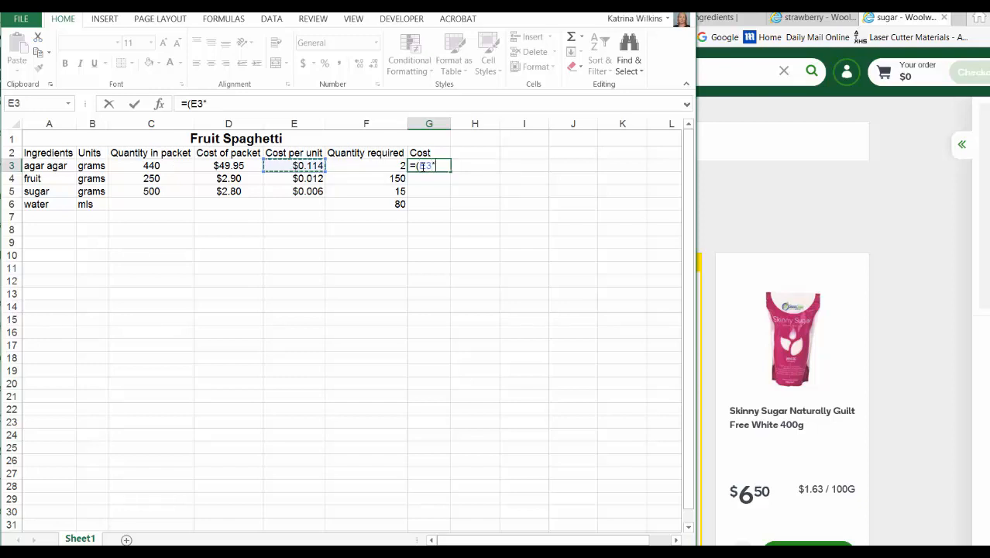
{"action": "type", "text": "*"}
{"action": "left_click", "coordinate": [387, 163]}
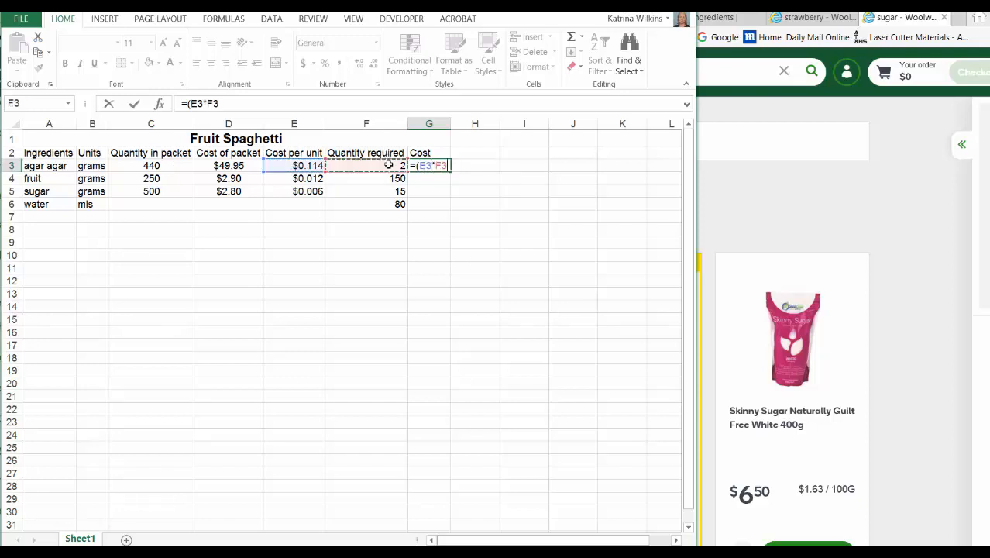
{"action": "type", "text": ")"}
{"action": "key", "text": "Return"}
- Reduce the cost in G3 to two decimal places and fill its formula down to G5
{"action": "left_click", "coordinate": [436, 166]}
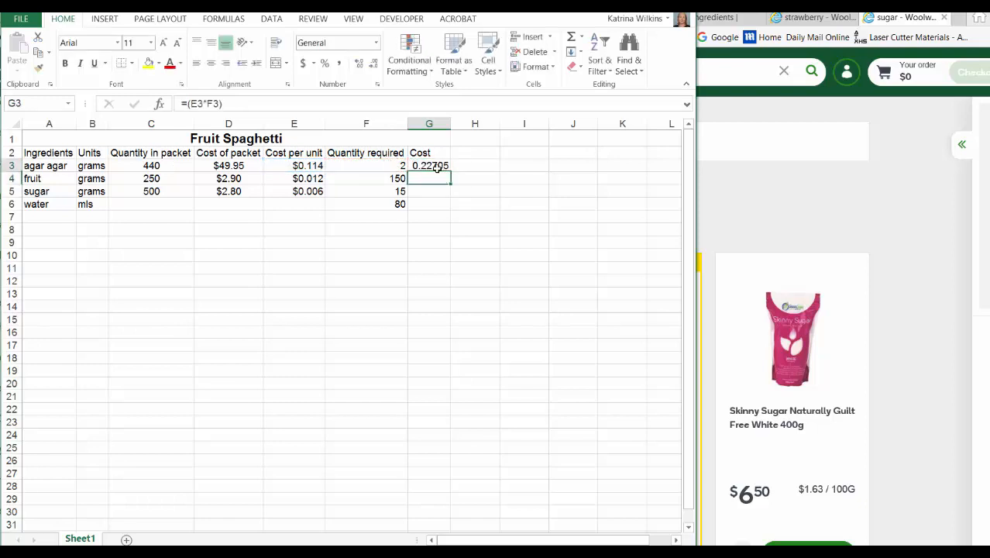
{"action": "left_click", "coordinate": [374, 67]}
{"action": "left_click", "coordinate": [374, 67]}
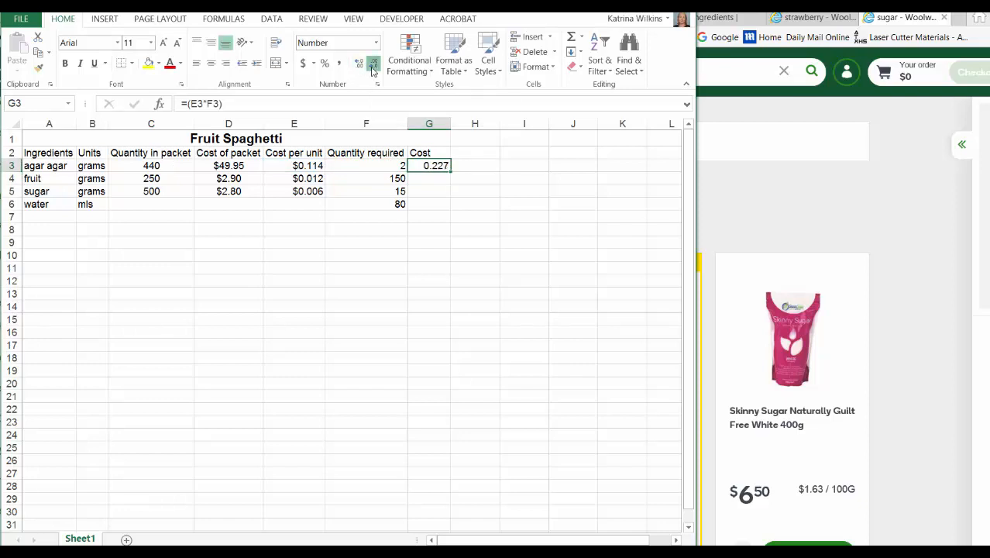
{"action": "left_click", "coordinate": [373, 66]}
{"action": "left_click_drag", "start_coordinate": [450, 172], "coordinate": [450, 194]}
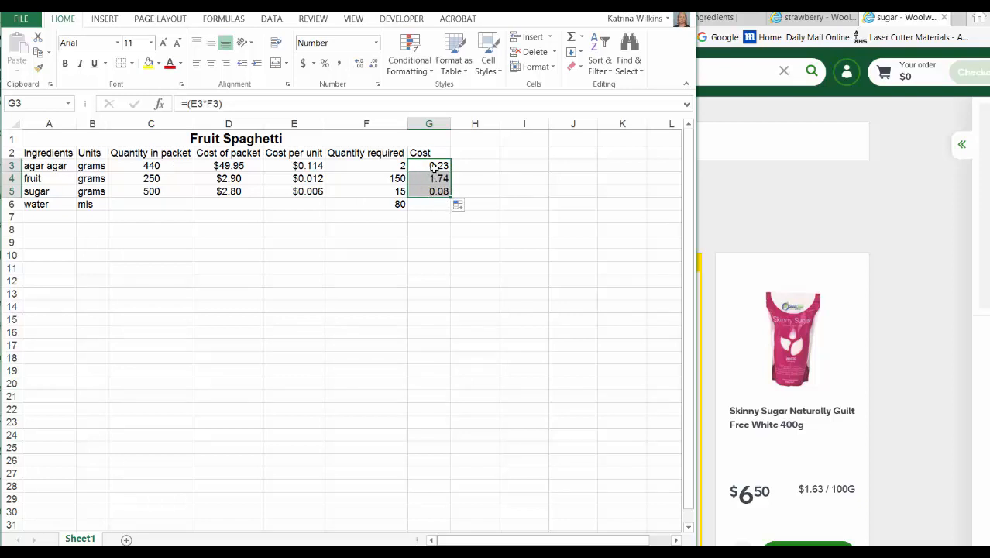
- Format the ingredient costs in G3:G5 as Currency
{"action": "left_click", "coordinate": [376, 43]}
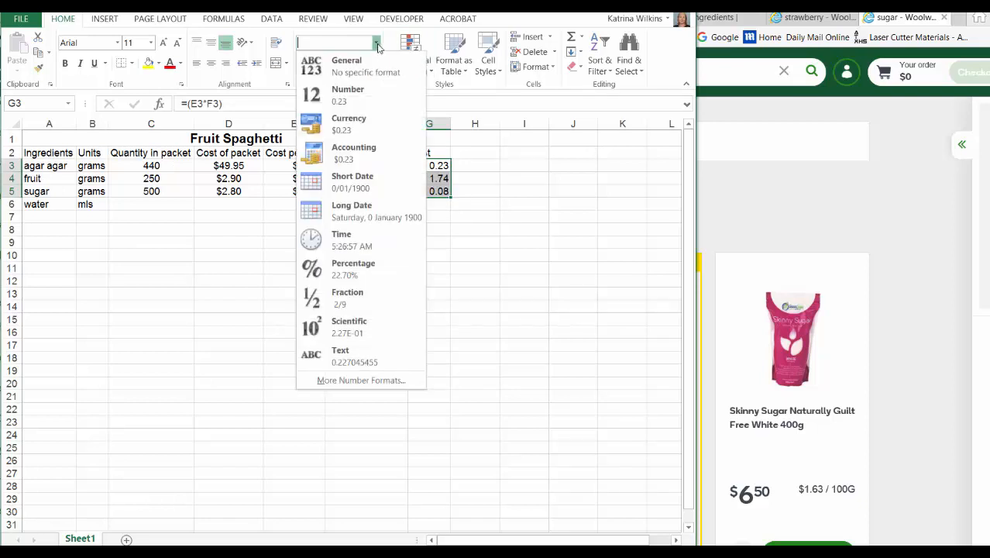
{"action": "left_click", "coordinate": [367, 122]}
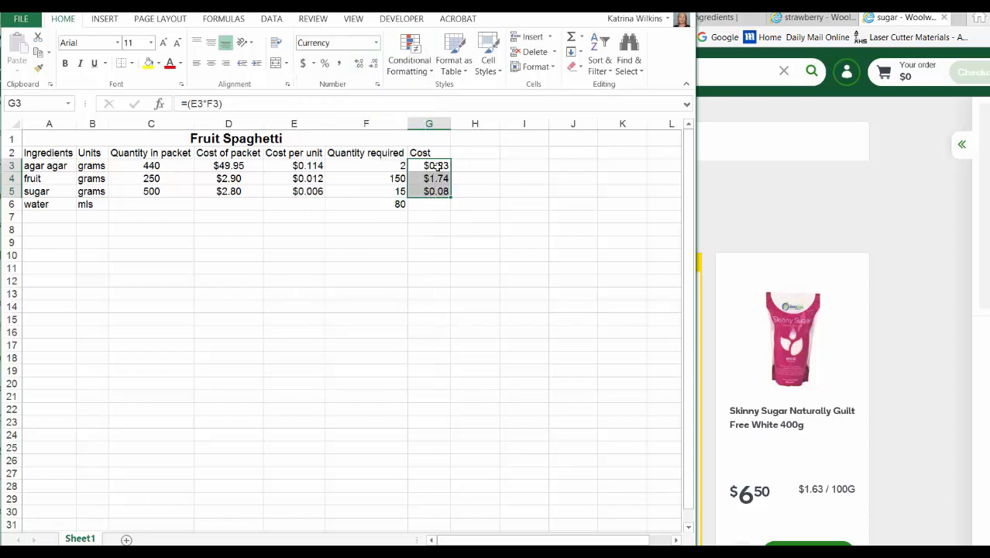
{"action": "left_click", "coordinate": [441, 229]}
- Add the label Total in F8 and sum the ingredient costs in G8 with =SUM(G3:G5)
{"action": "left_click", "coordinate": [385, 231]}
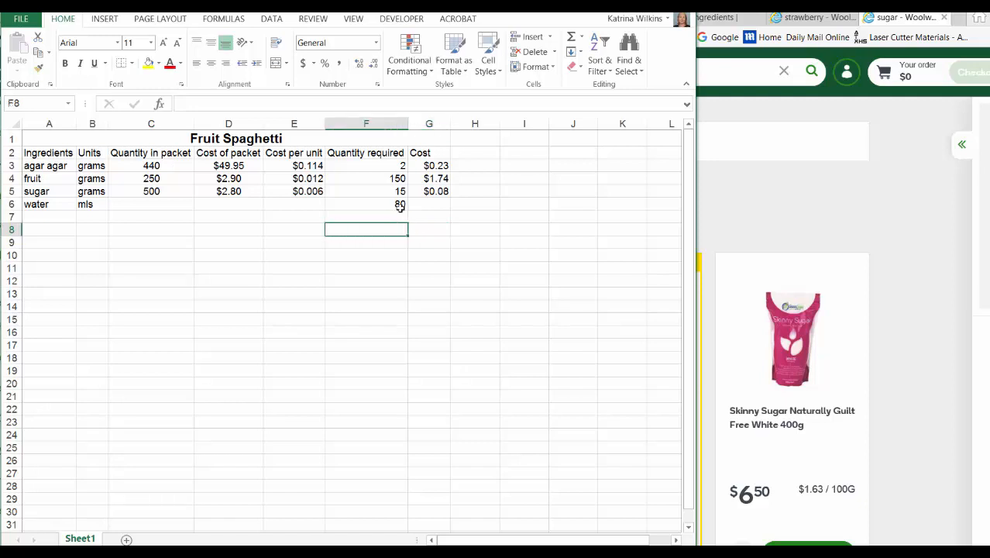
{"action": "type", "text": "Tot"}
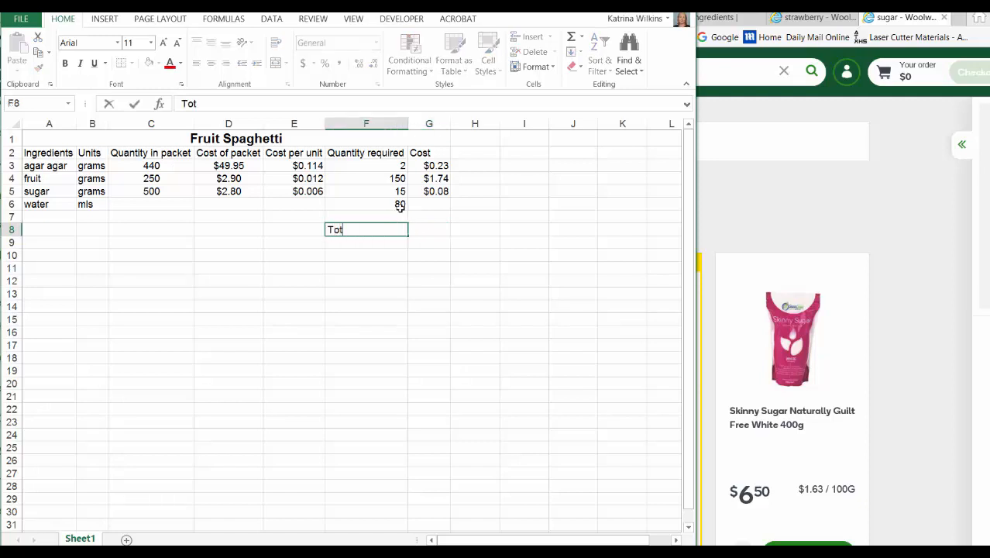
{"action": "type", "text": "al"}
{"action": "left_click", "coordinate": [423, 229]}
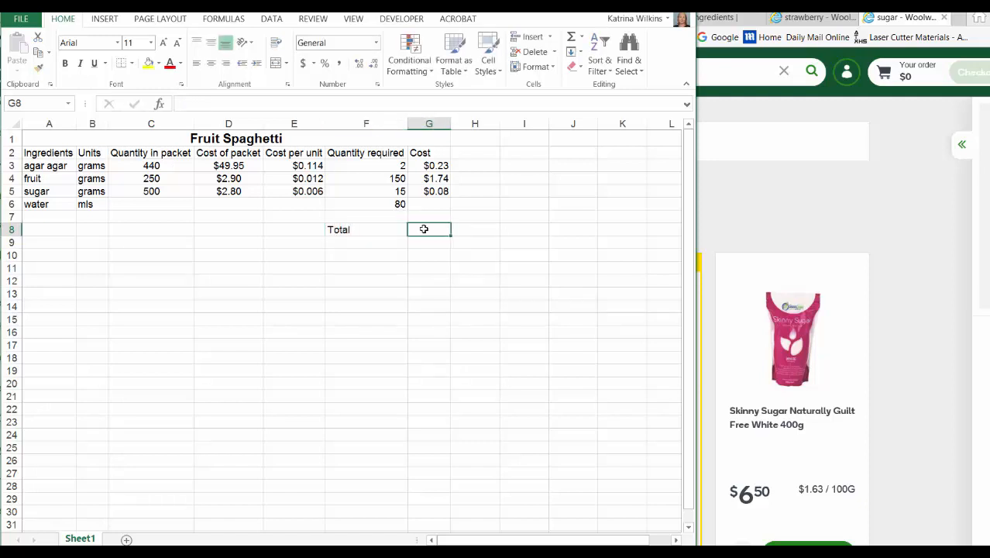
{"action": "type", "text": "="}
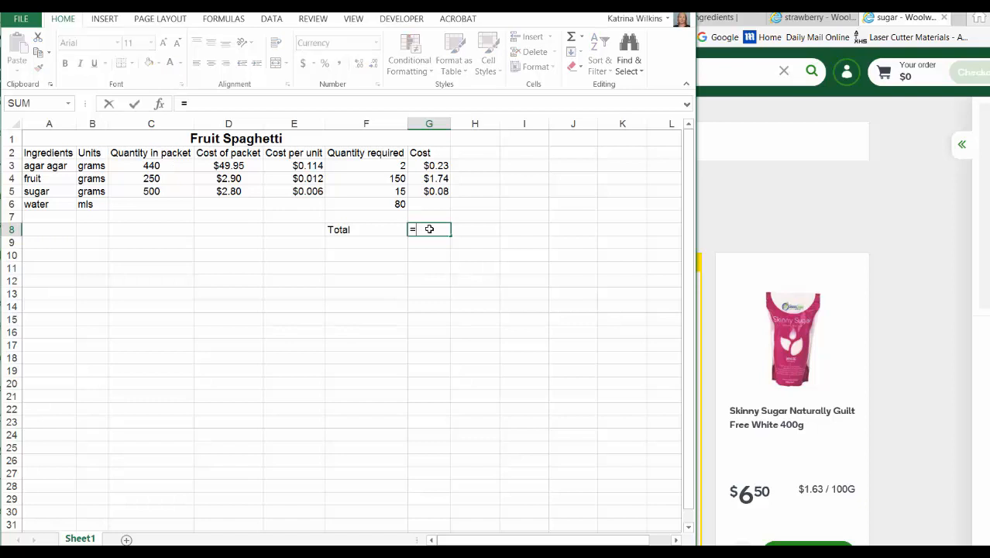
{"action": "type", "text": "SUM"}
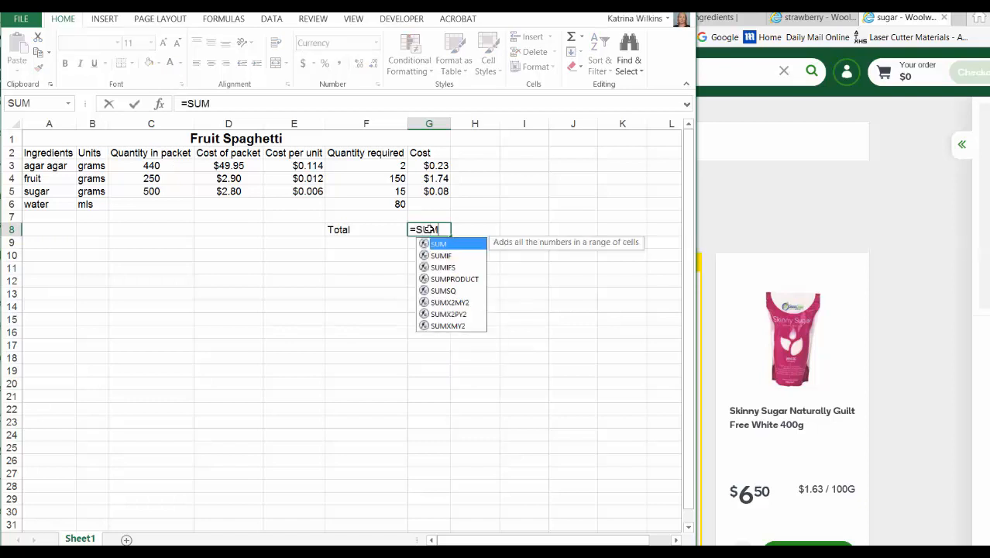
{"action": "type", "text": "("}
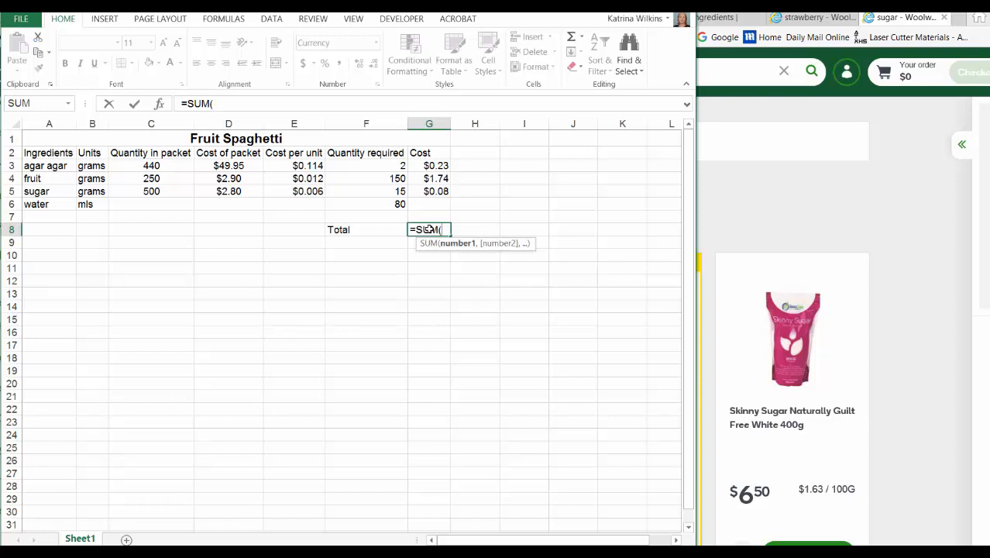
{"action": "left_click_drag", "start_coordinate": [418, 166], "coordinate": [432, 194]}
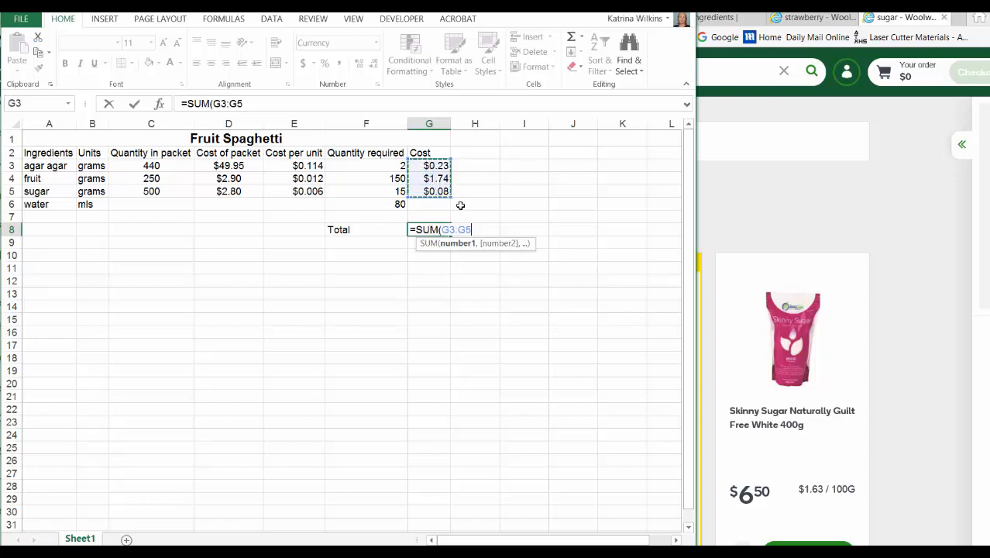
{"action": "type", "text": ")"}
{"action": "key", "text": "Return"}
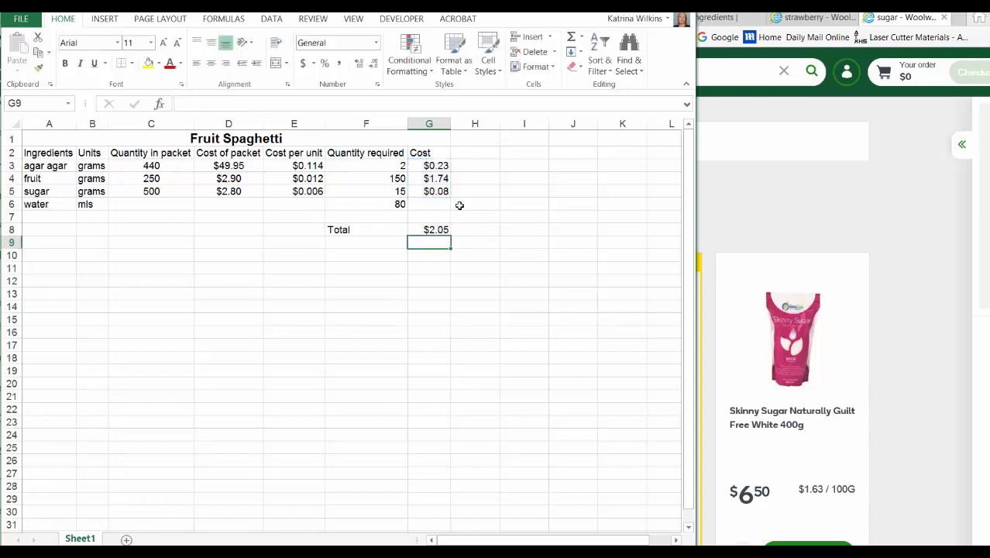